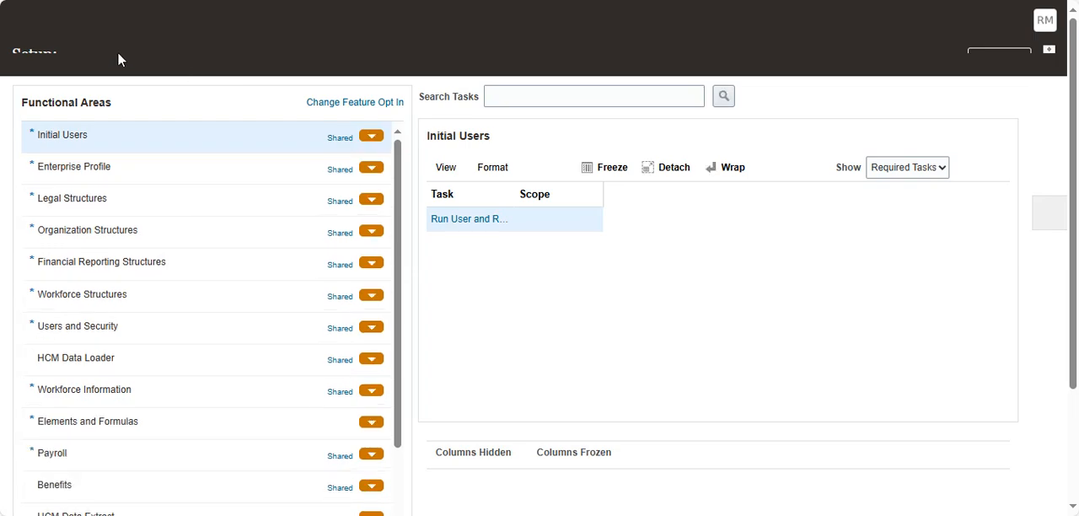
Step: Open the Manage Legal Entity HCM Information task in Workforce Deployment's Legal Structures, scoped to legal entity Ram first chennai finance
click(239, 60)
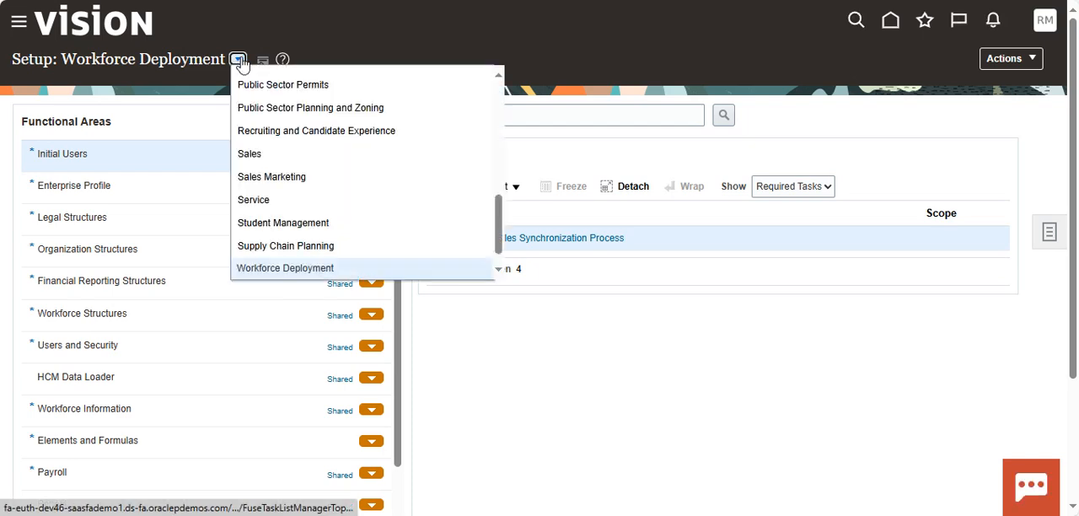
click(329, 268)
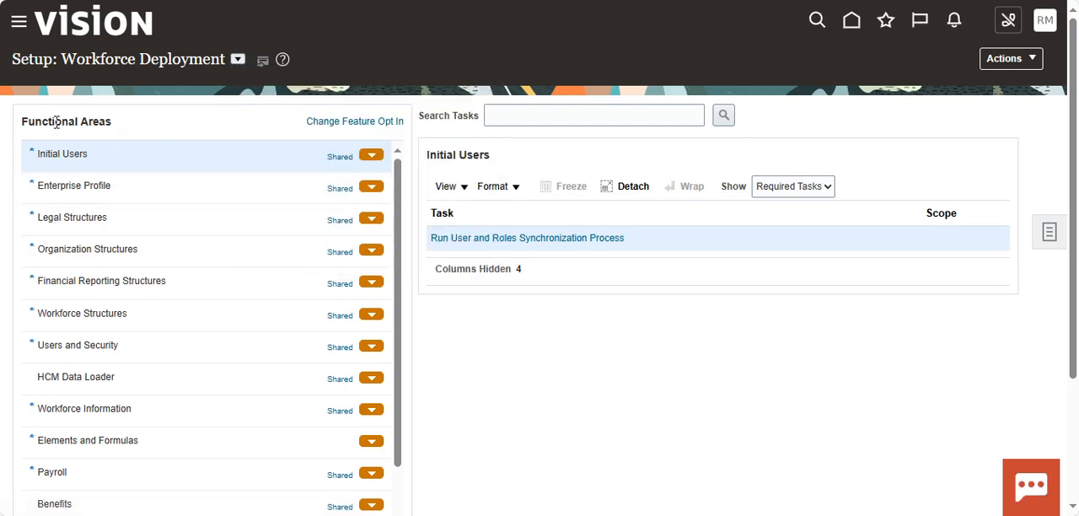
click(113, 226)
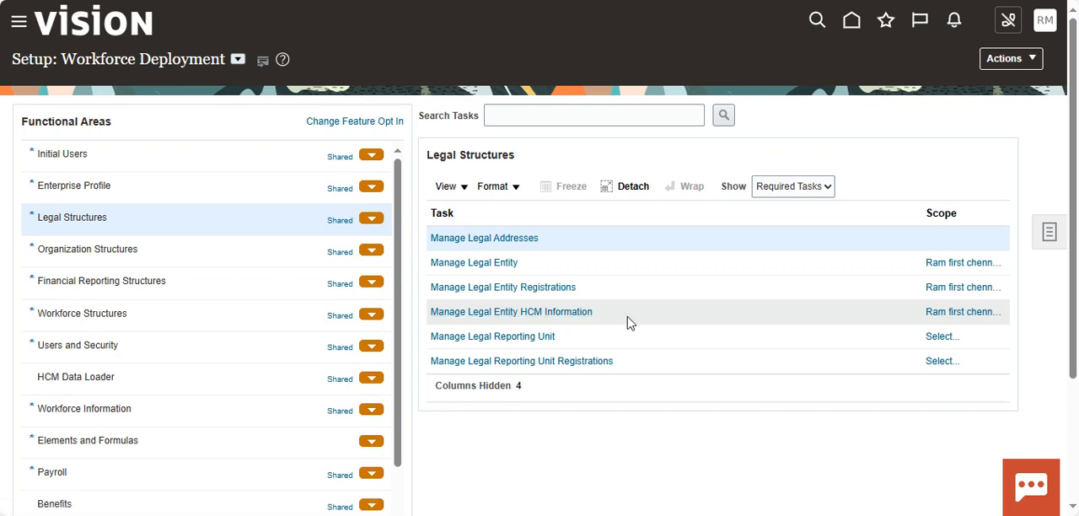
mouse_move(963, 317)
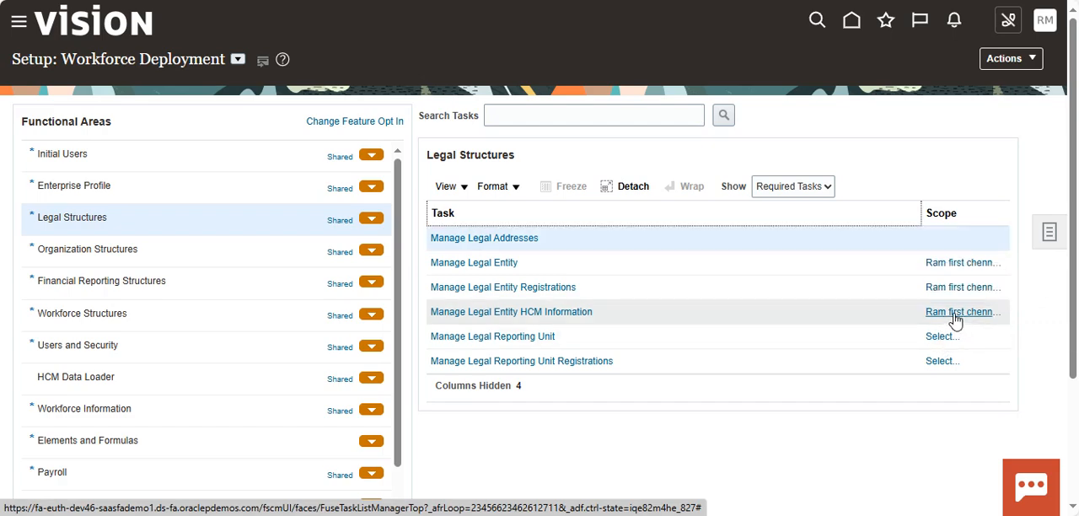
click(954, 313)
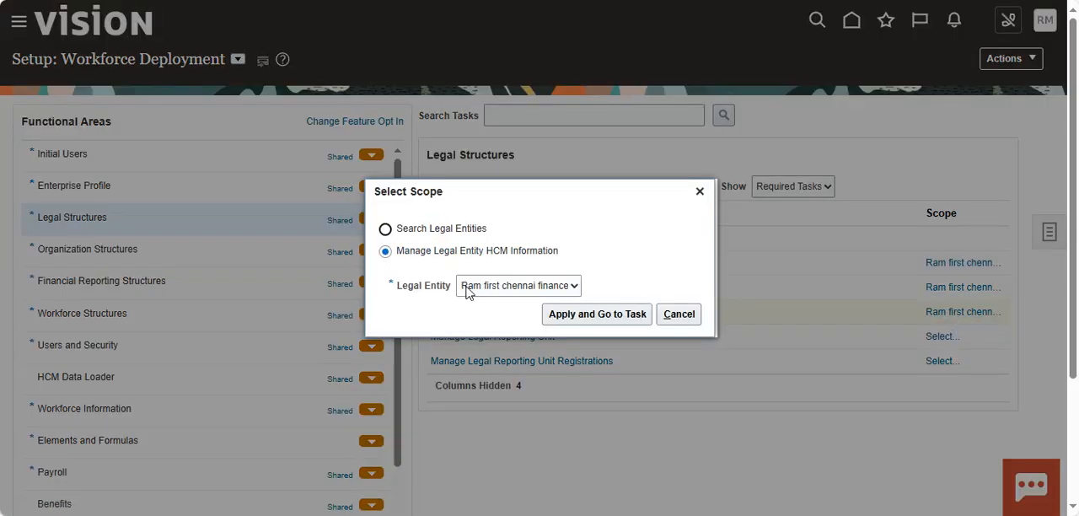
click(621, 319)
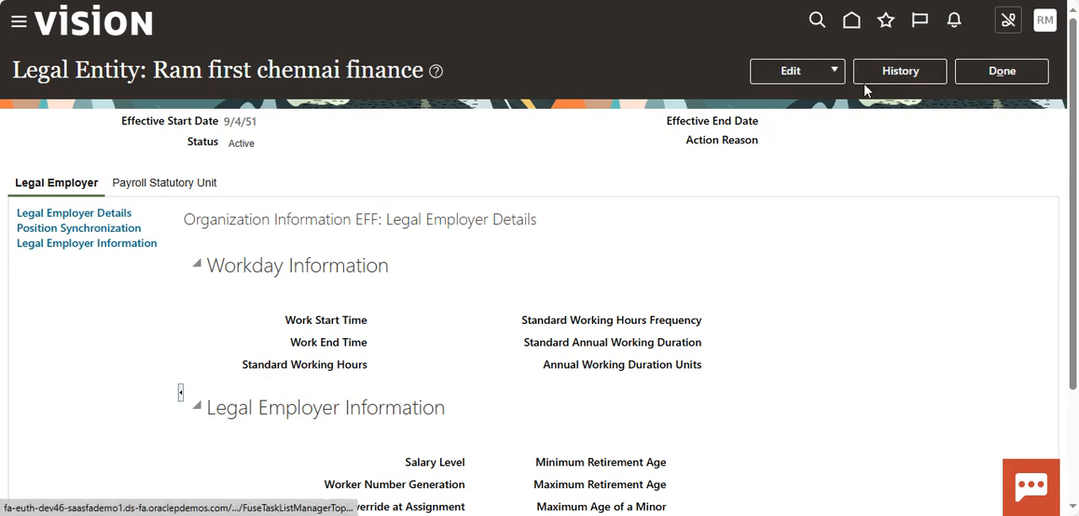
Step: Look at the edit options of the legal entity and review its change history
click(835, 74)
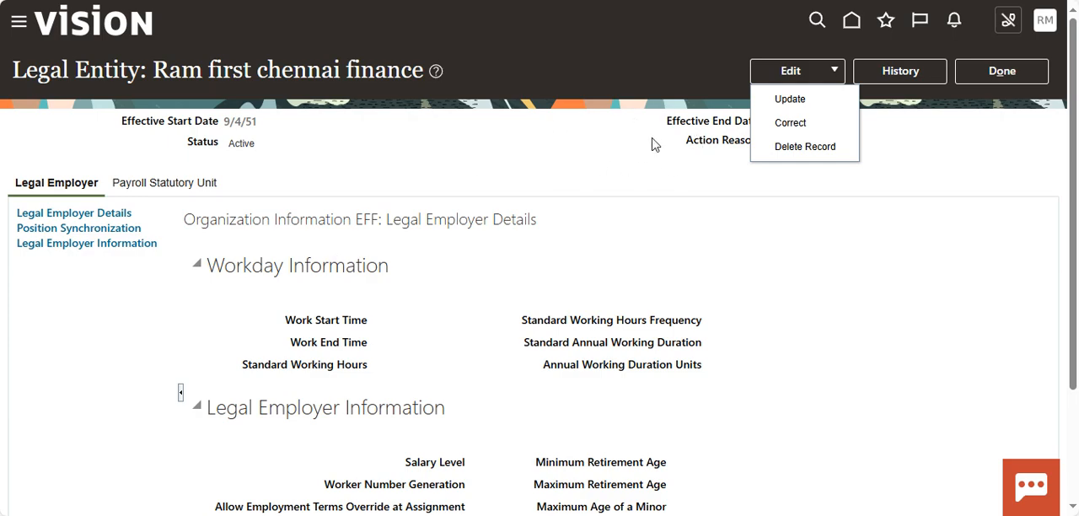
click(901, 74)
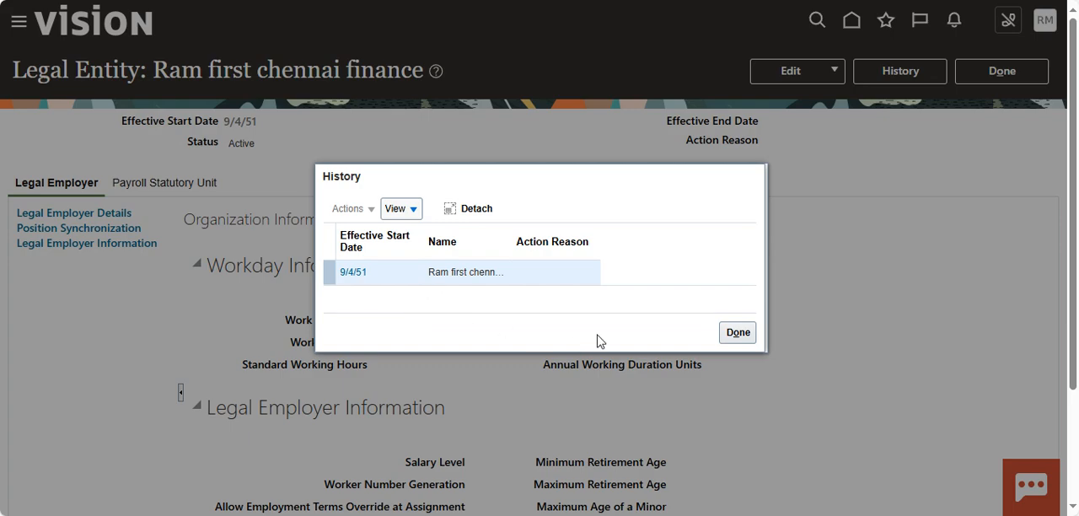
click(738, 332)
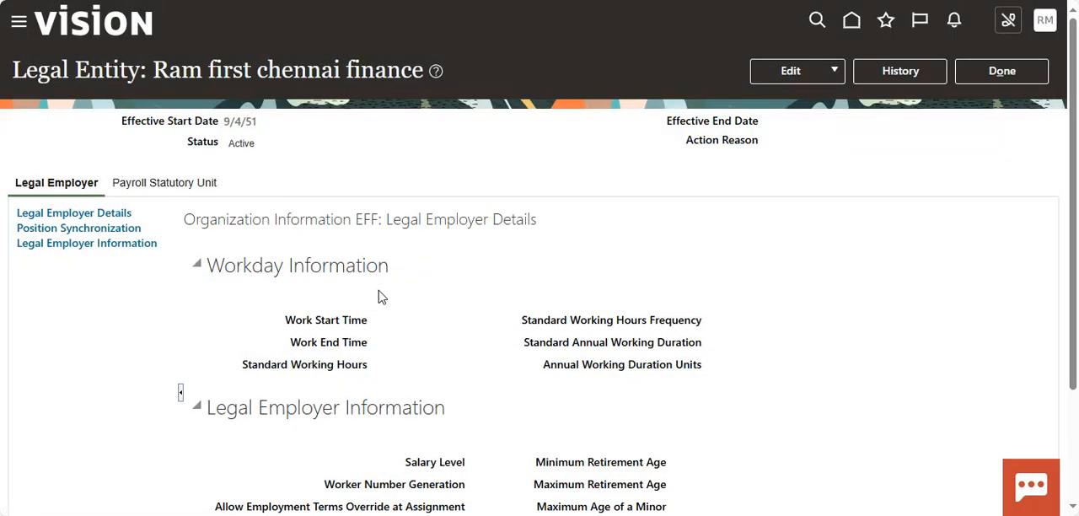
Step: Open the legal entity for correction and set work start 09:00, work end 19:00 and 8 standard working hours with Daily frequency
click(835, 72)
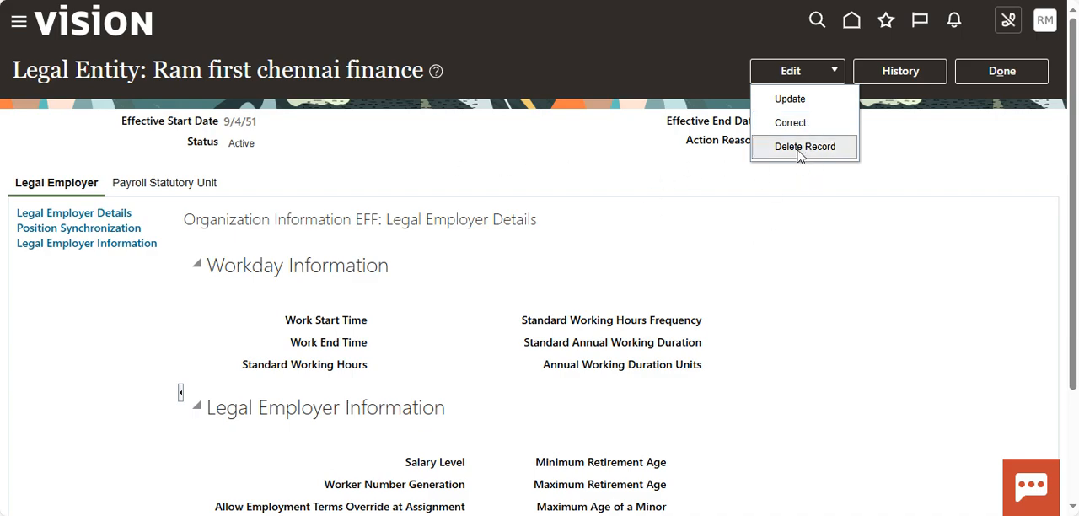
click(801, 131)
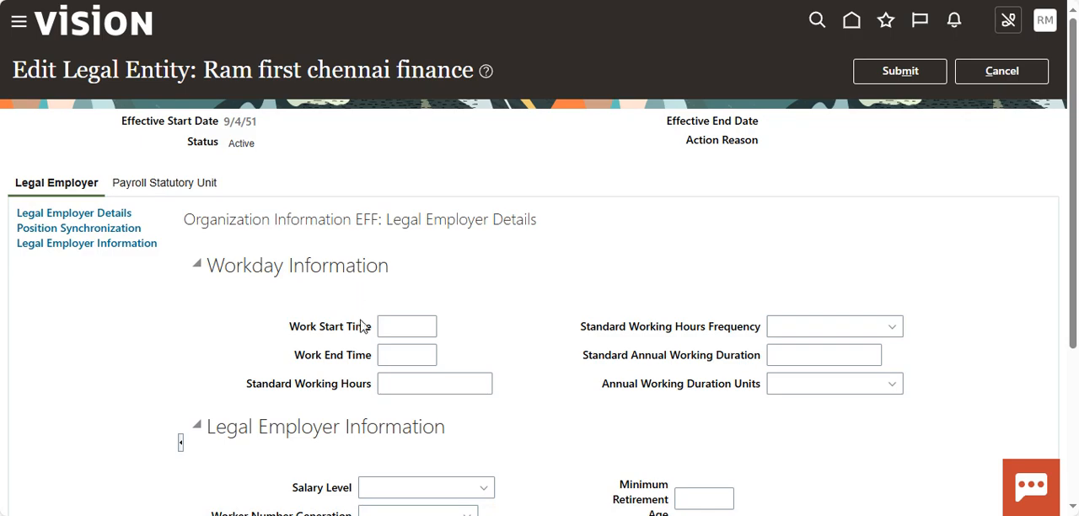
scroll(362, 331, down, 1)
click(409, 252)
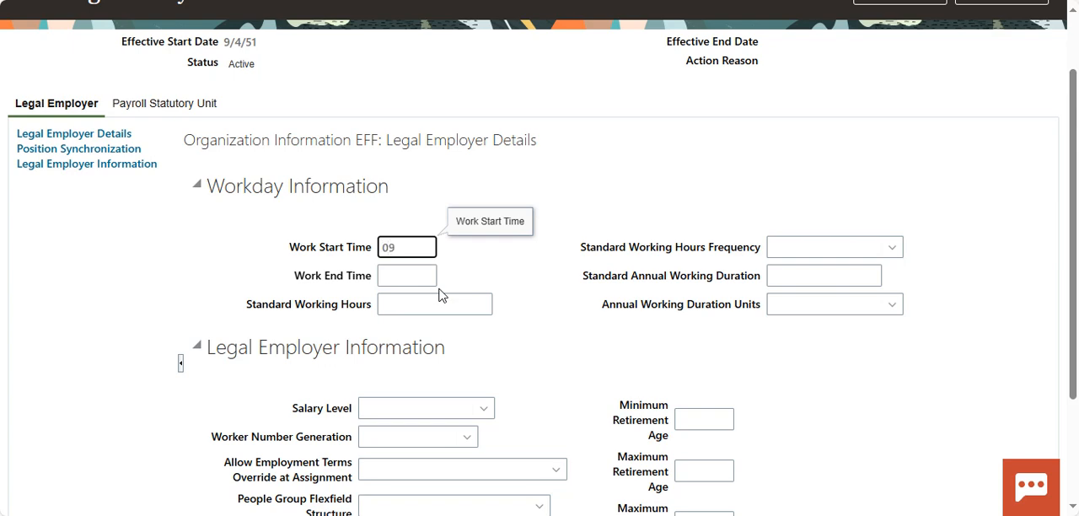
key(Tab)
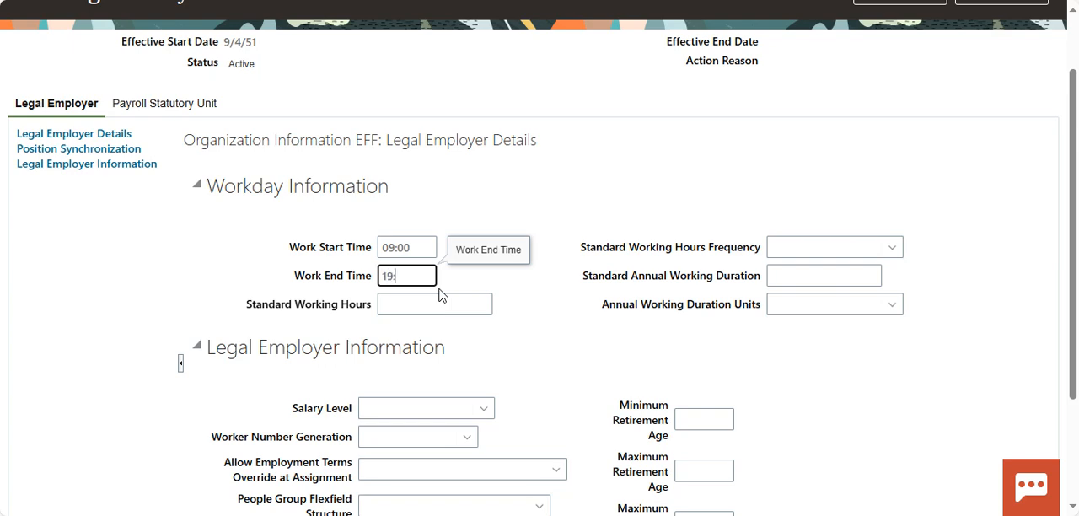
click(430, 304)
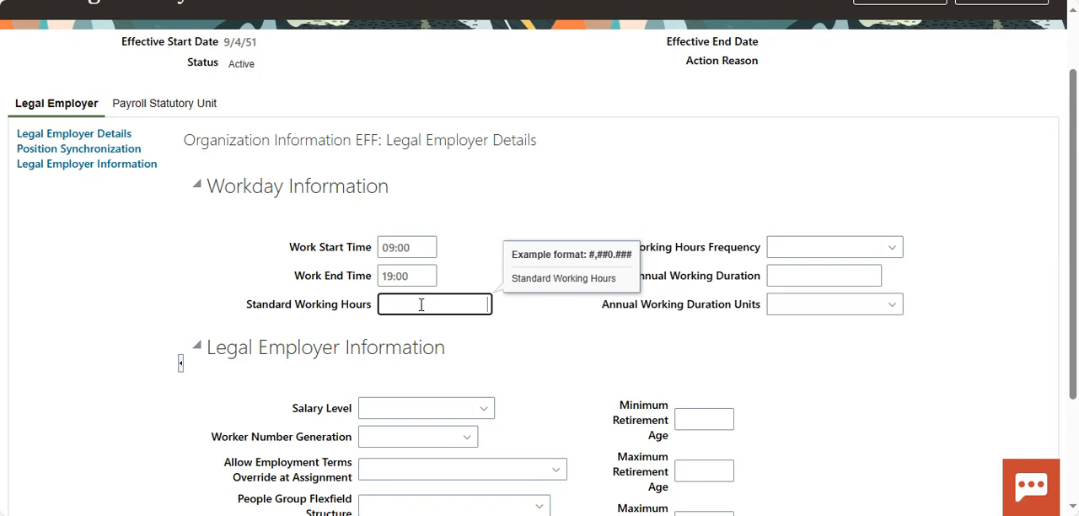
click(895, 246)
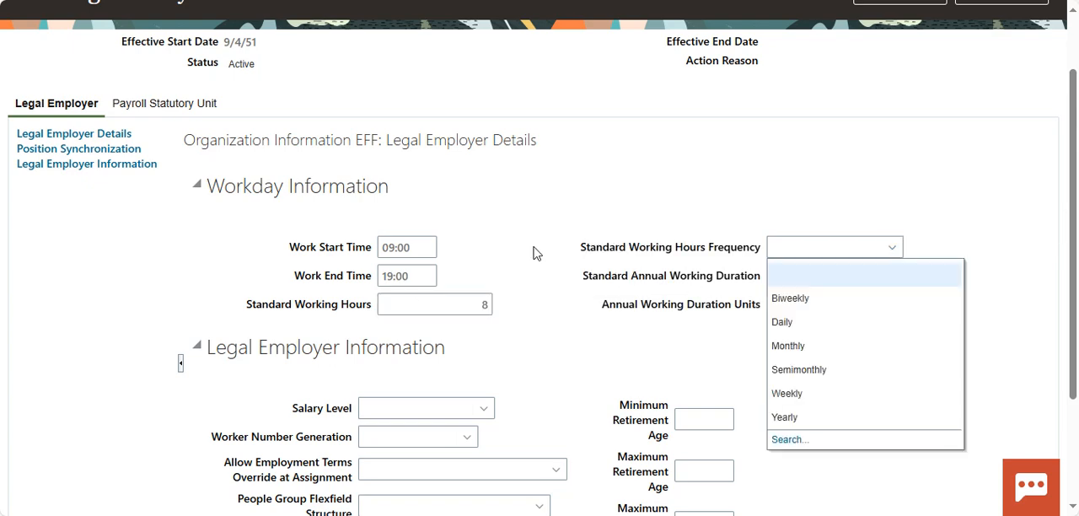
click(807, 329)
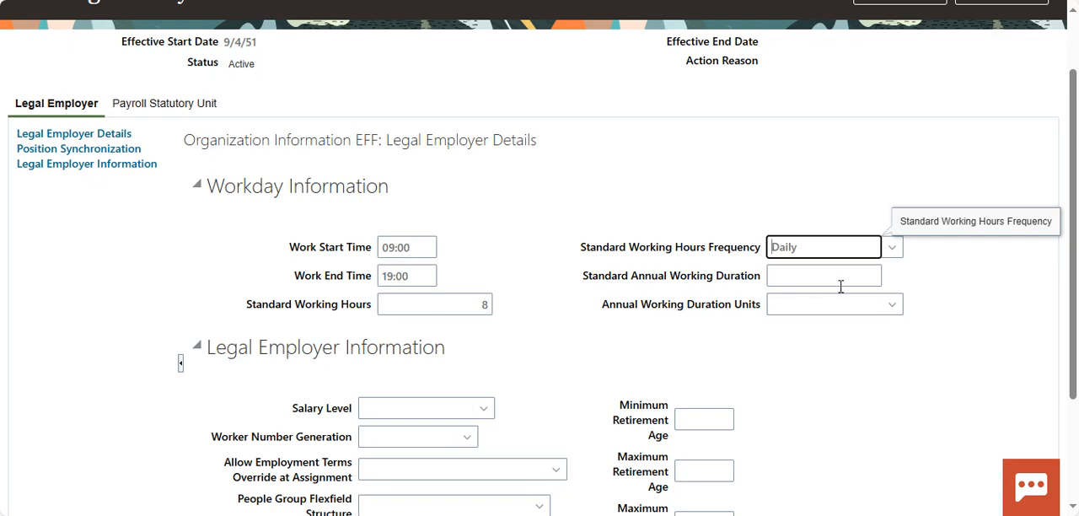
click(896, 305)
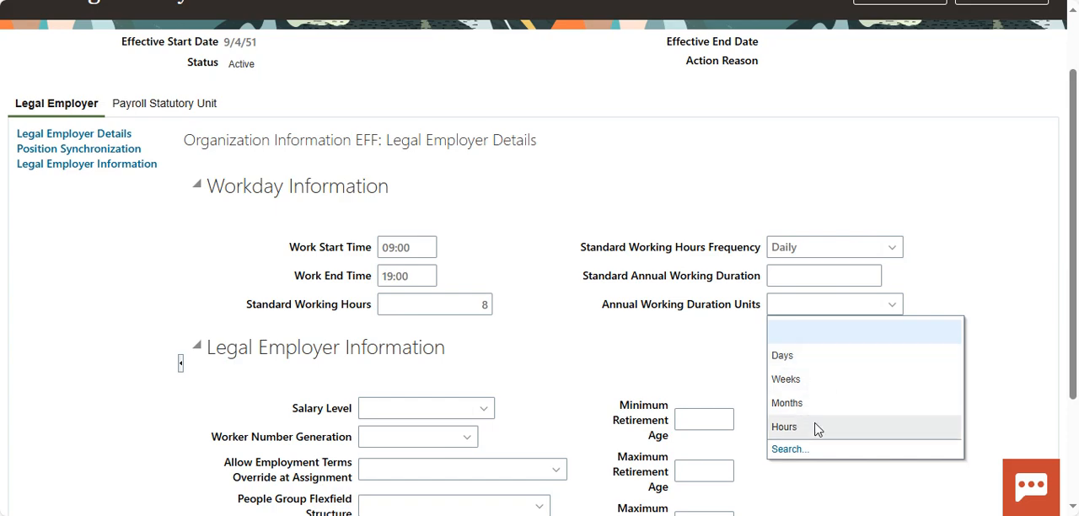
click(688, 371)
Step: Set the legal employer's Salary Level to Terms and Worker Number Generation to Automatic Generation Using Legal Employer Sequence
scroll(700, 358, down, 2)
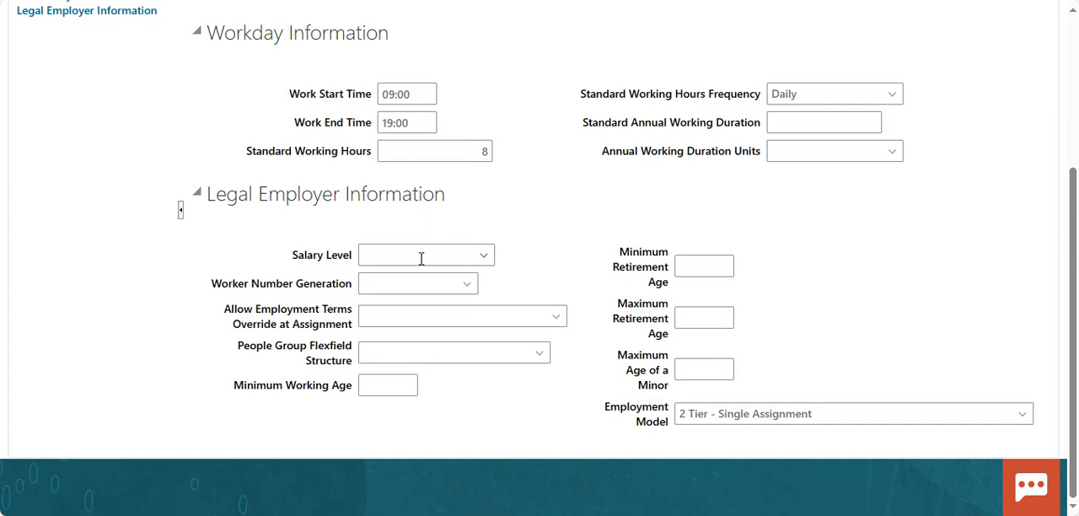
click(484, 257)
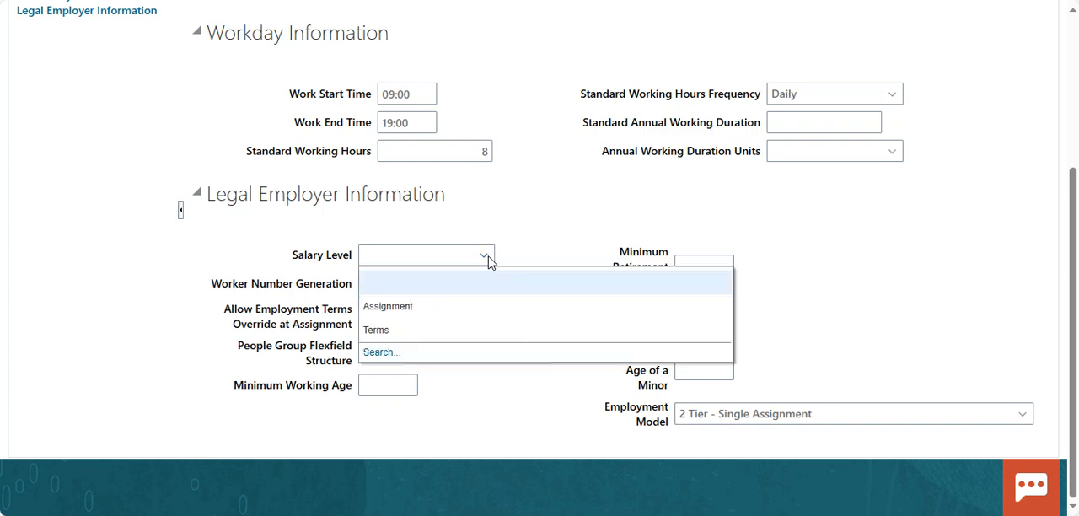
click(417, 328)
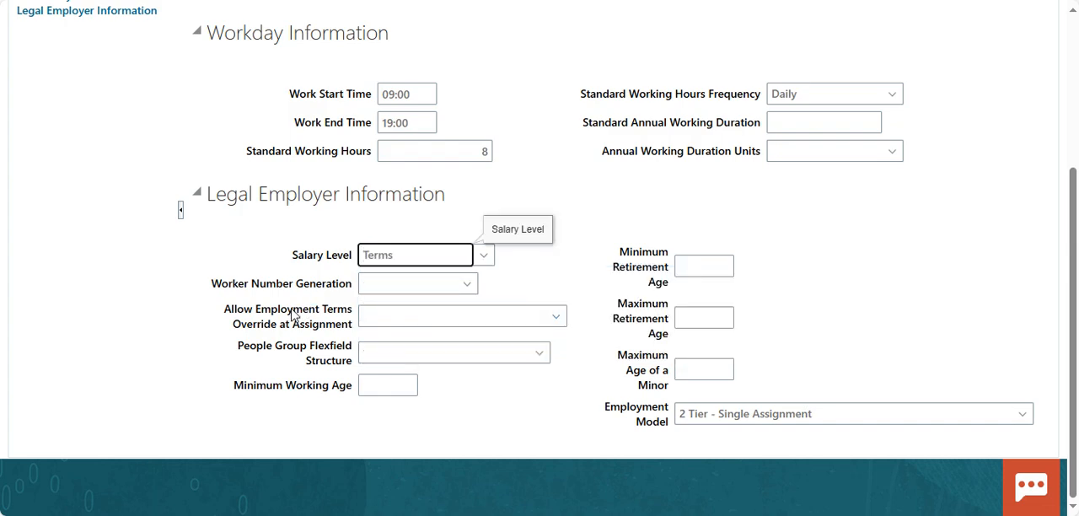
click(468, 285)
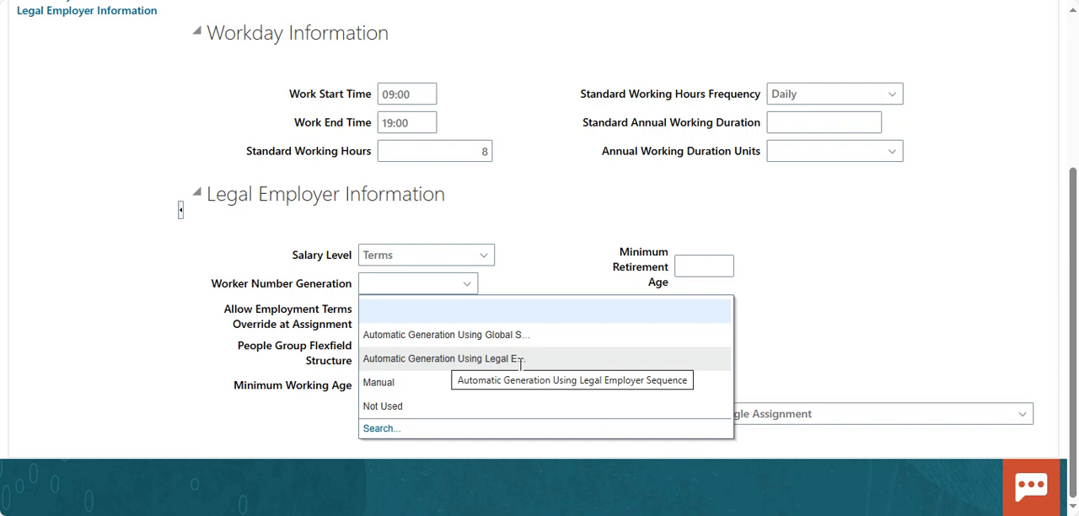
click(461, 361)
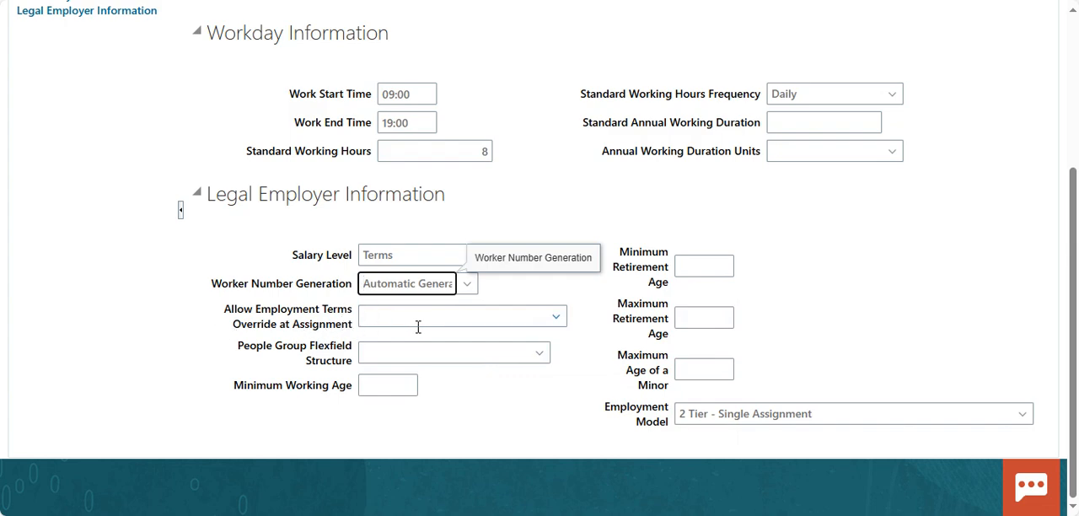
Step: Allow employment terms override at assignment with Yes and choose People Group Flexfield as the people group flexfield structure
click(555, 319)
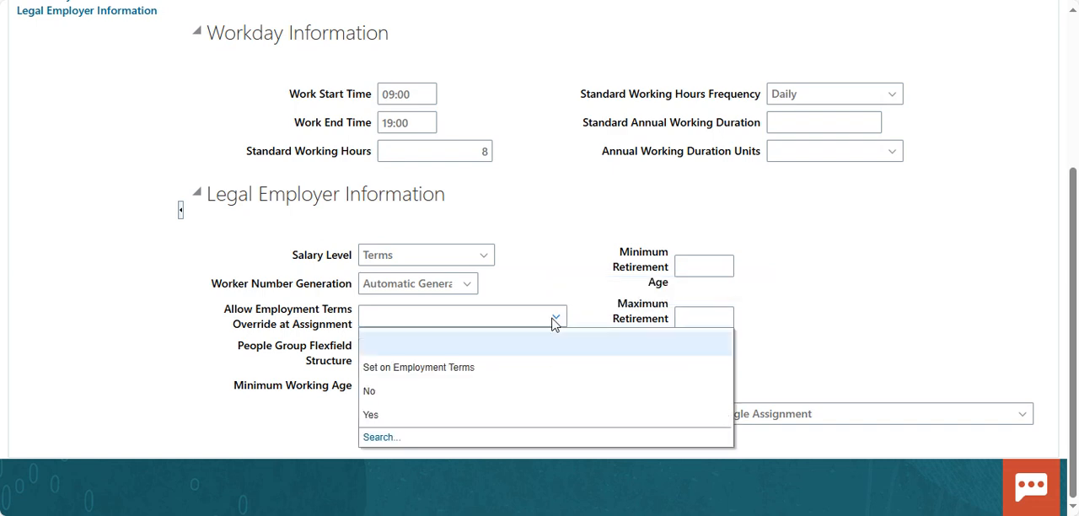
click(417, 416)
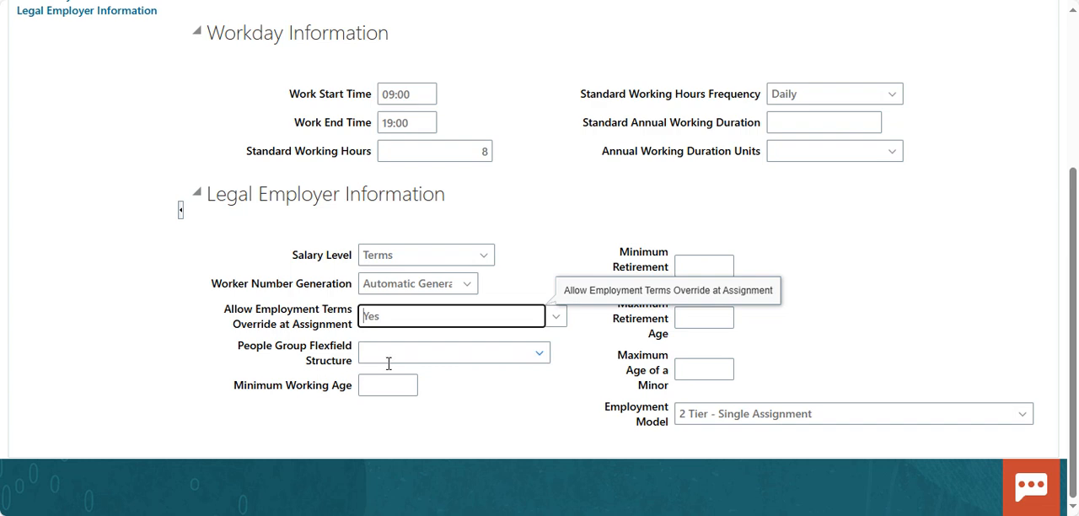
click(546, 361)
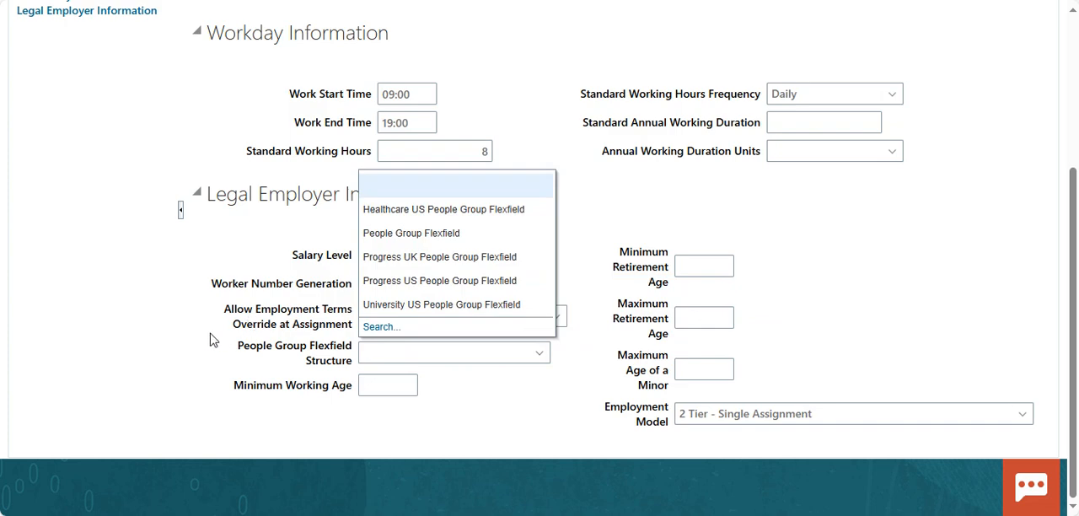
click(462, 234)
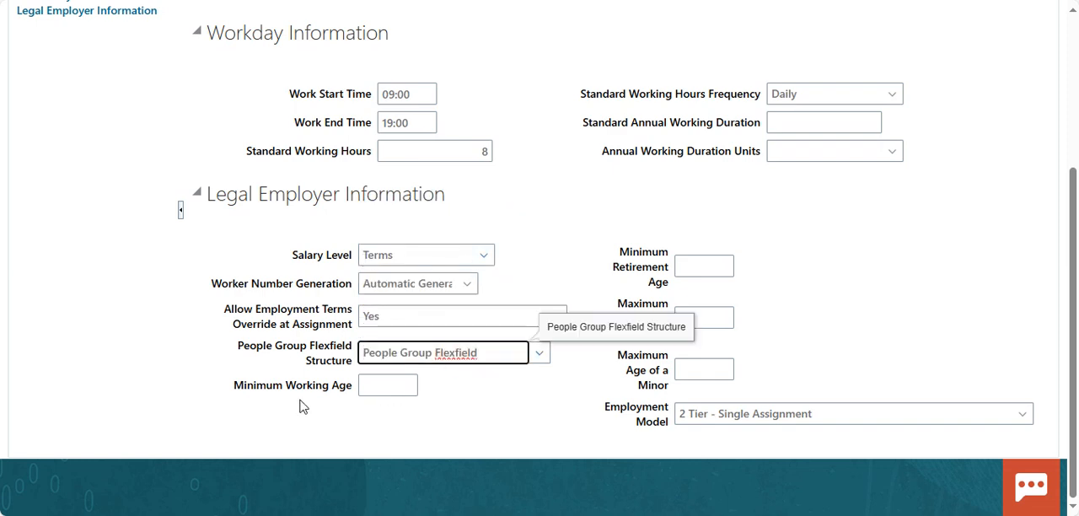
Step: Set the minimum working age to 21, minimum retirement age to 58, maximum retirement age to 60 and maximum age of a minor to 18
click(398, 387)
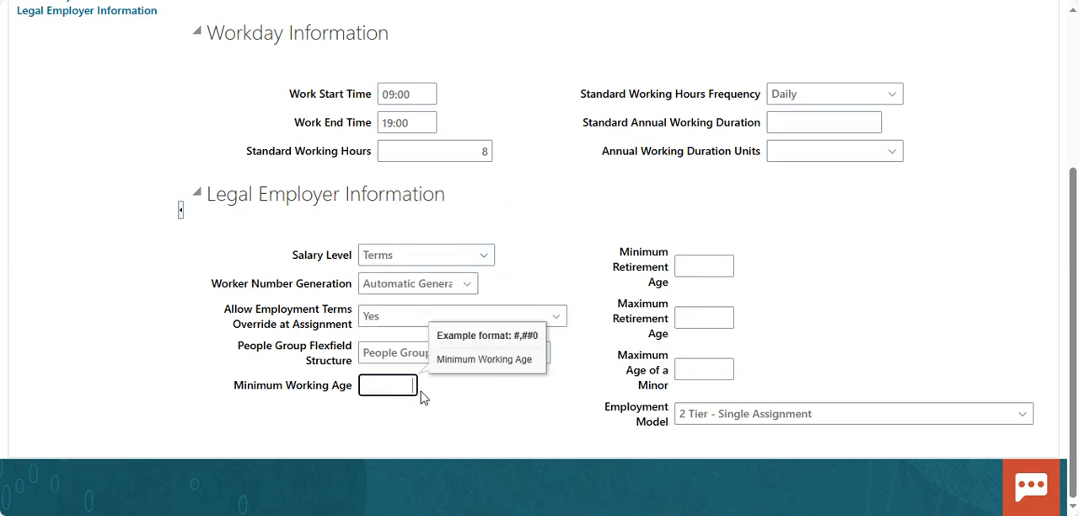
text(21)
click(694, 265)
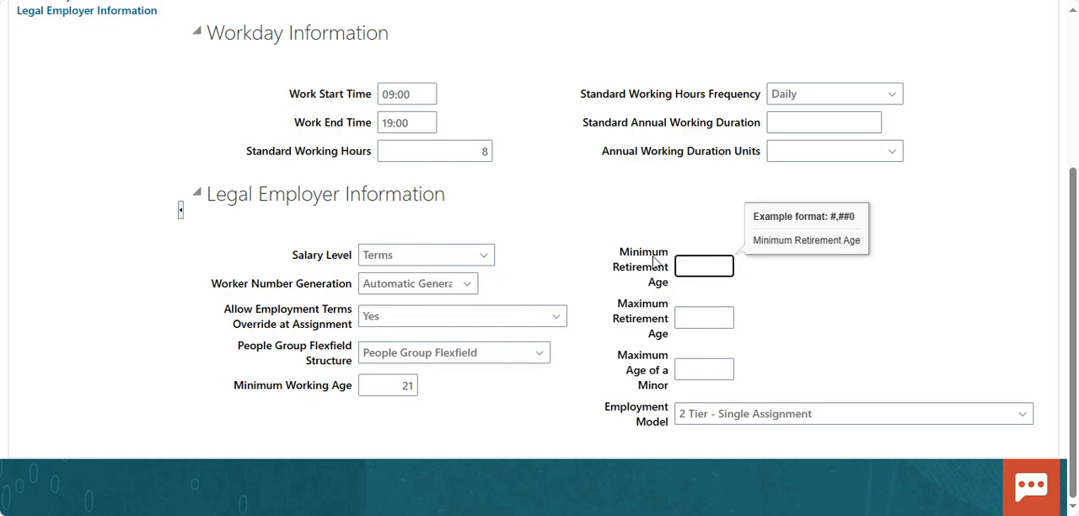
text(58)
click(699, 317)
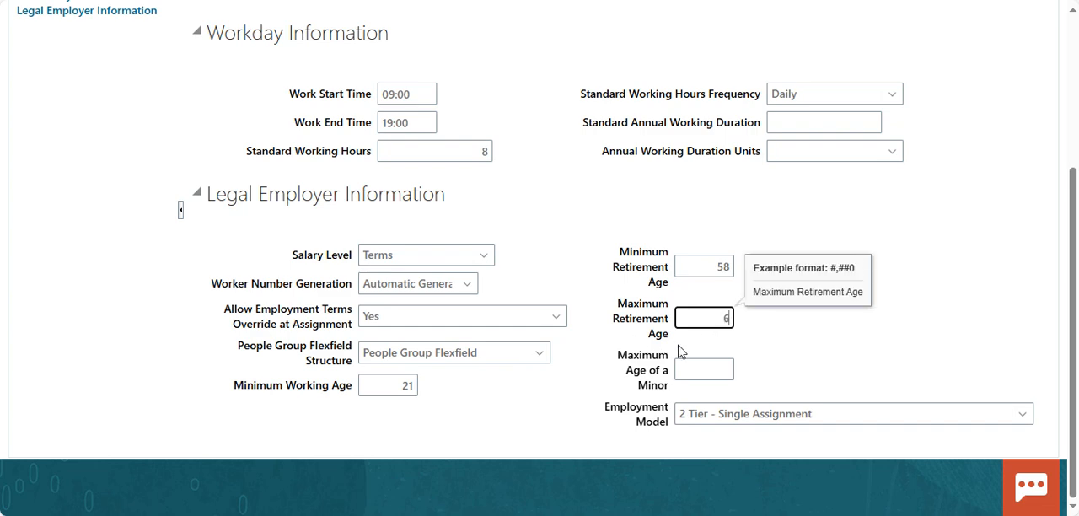
click(703, 373)
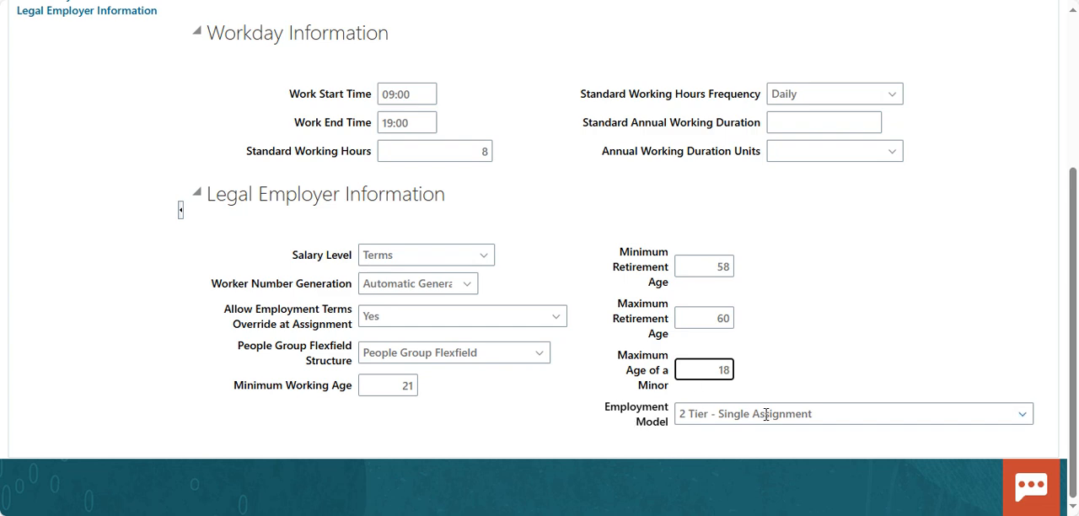
Step: Choose 2 Tier - Single Assignment as the employment model and review the other available models
click(969, 411)
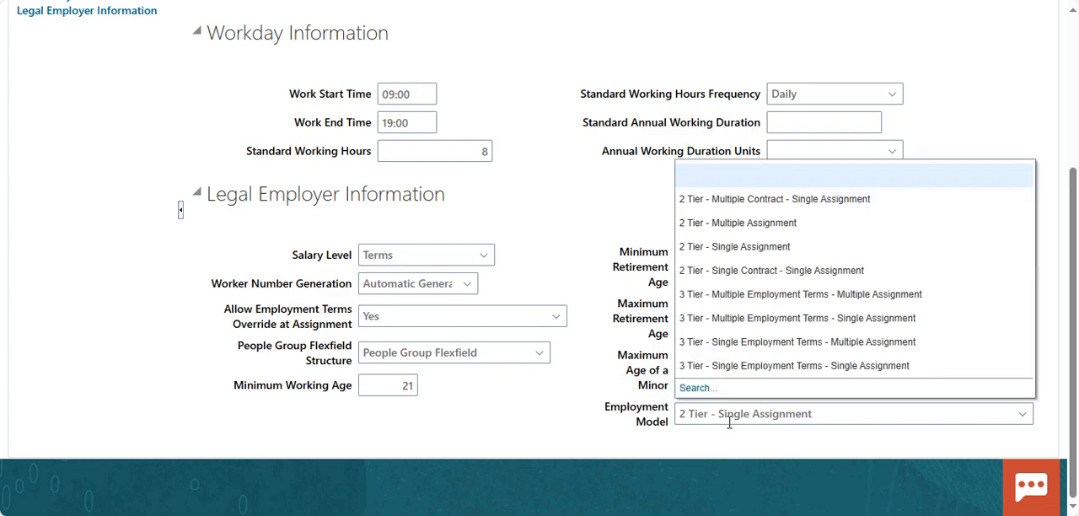
click(797, 248)
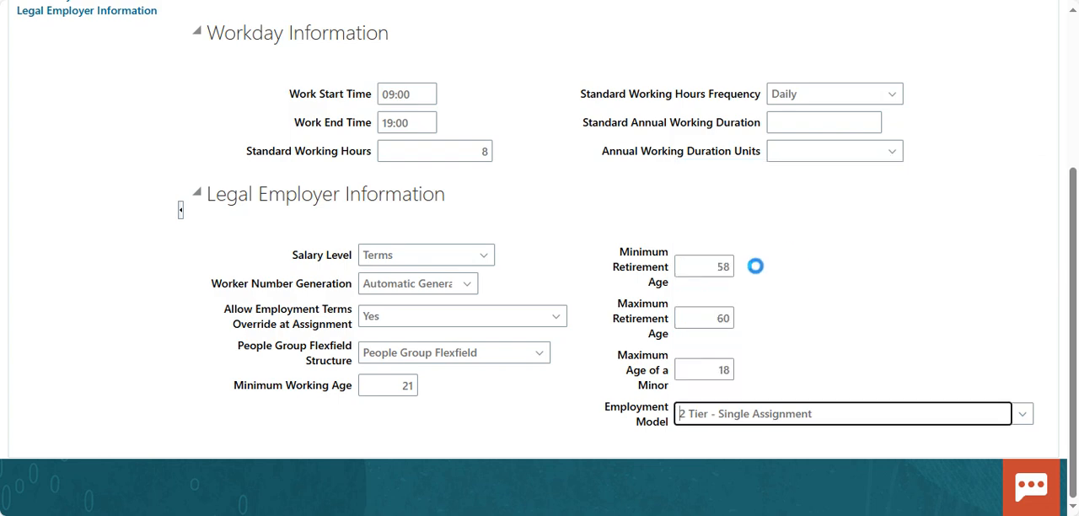
click(1024, 415)
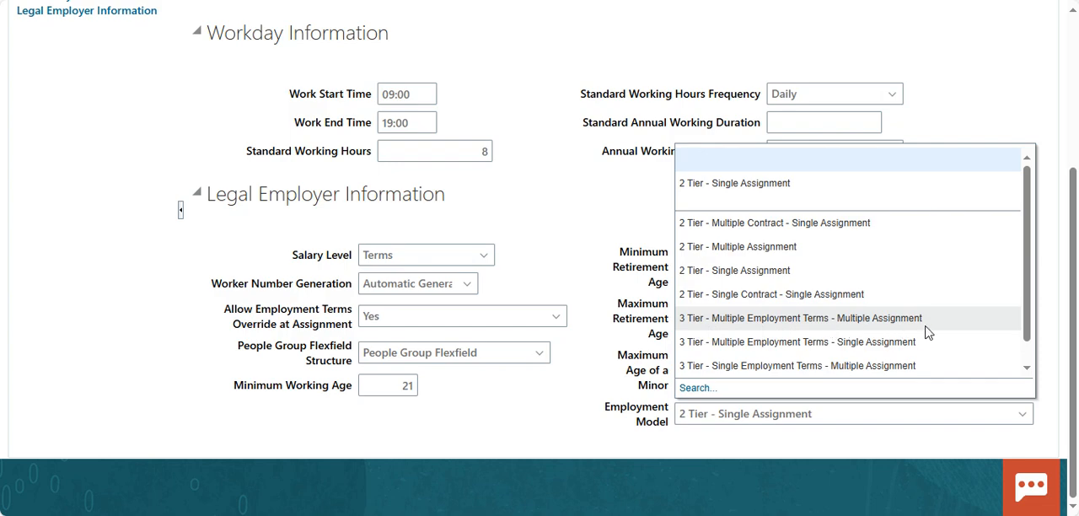
scroll(694, 361, down, 1)
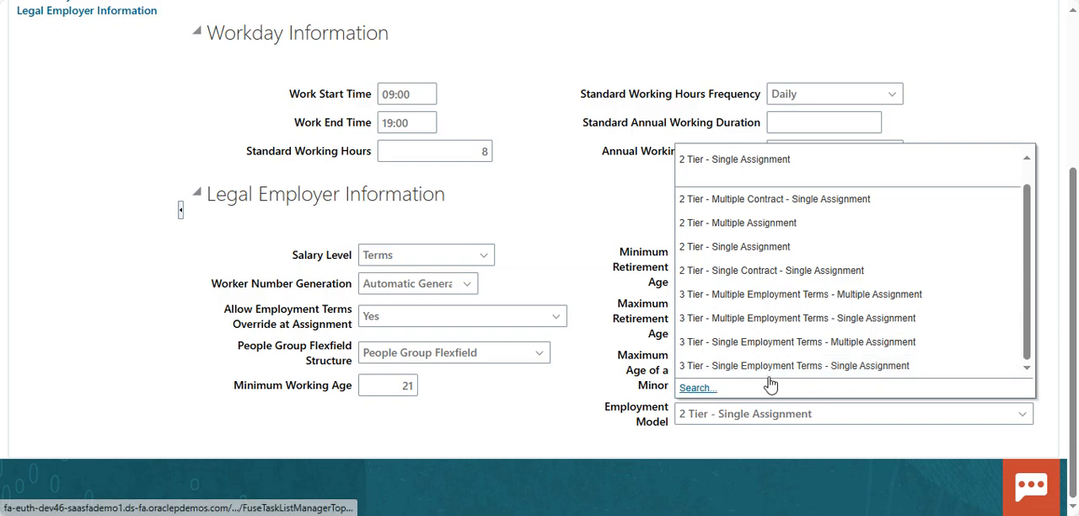
click(586, 231)
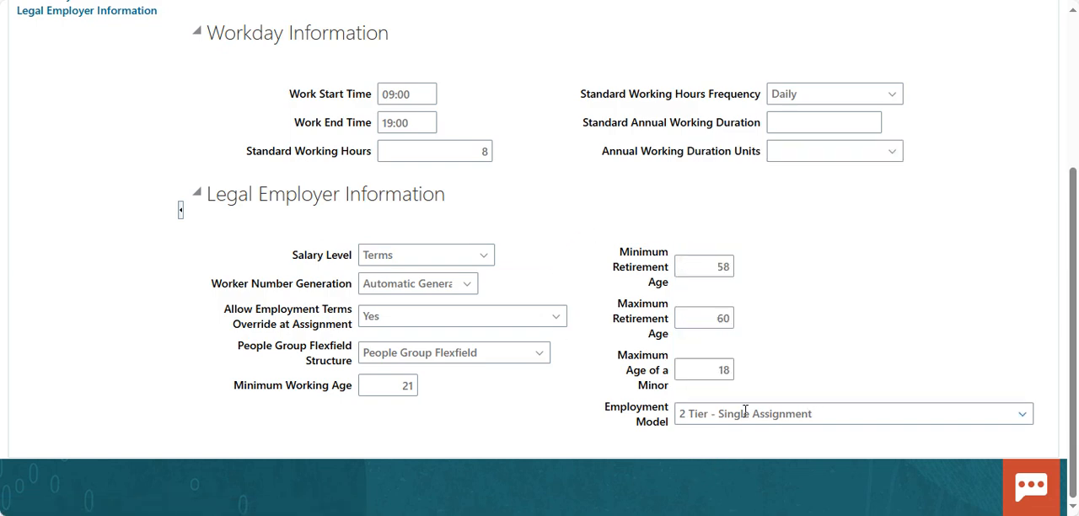
Step: Enable position synchronization for the legal employer with Yes and set the manager option to Use position manager
scroll(531, 374, up, 3)
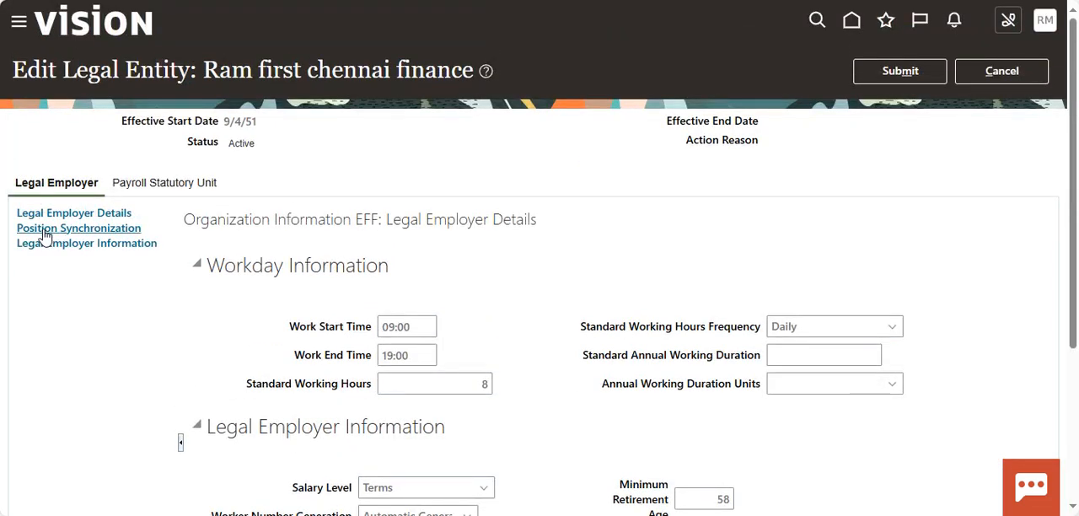
click(65, 227)
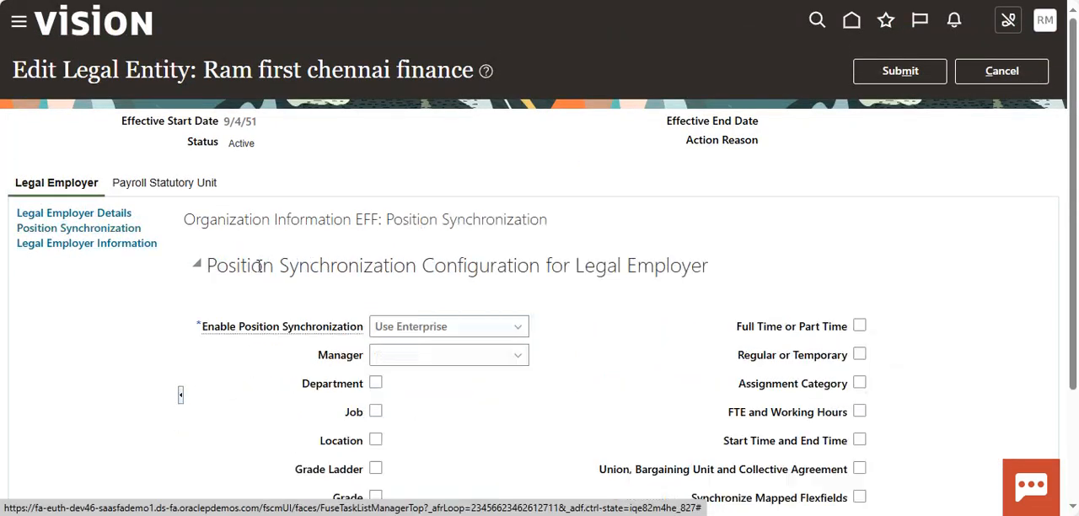
scroll(195, 357, down, 3)
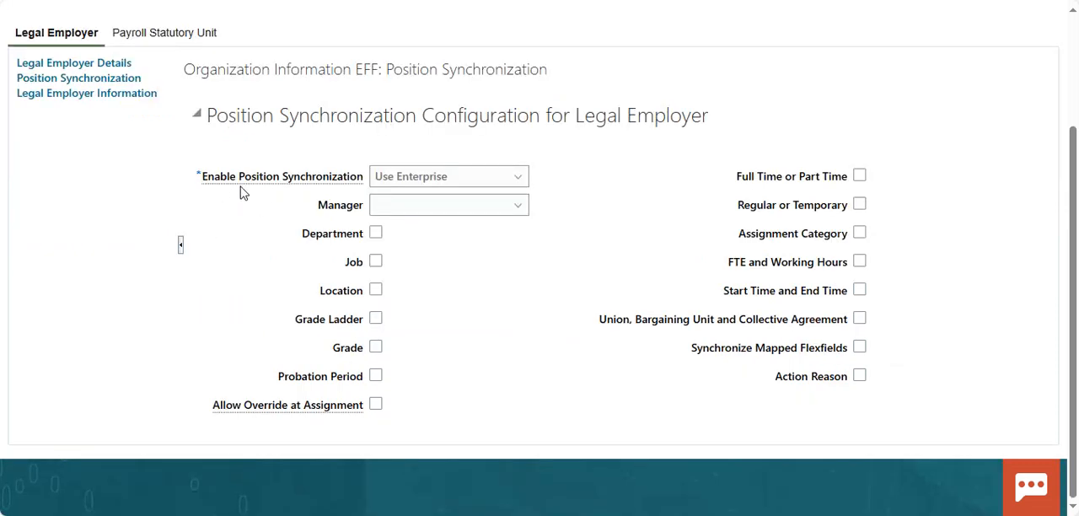
click(518, 179)
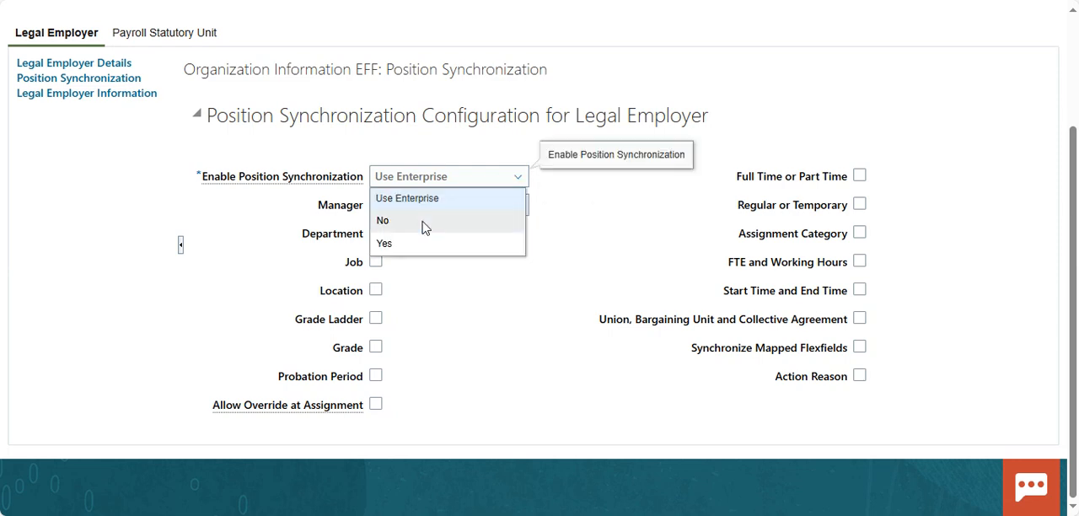
click(567, 203)
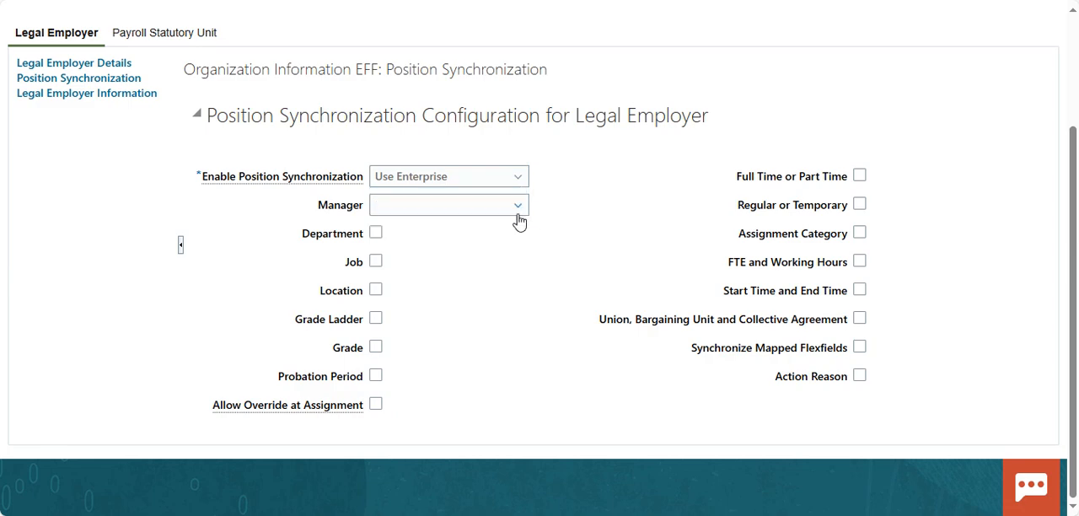
click(519, 181)
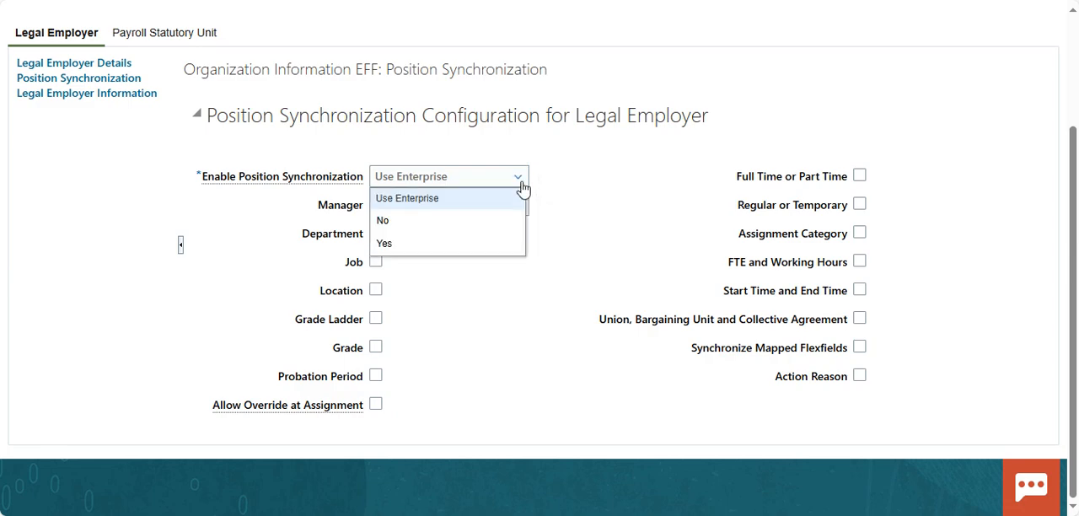
click(427, 244)
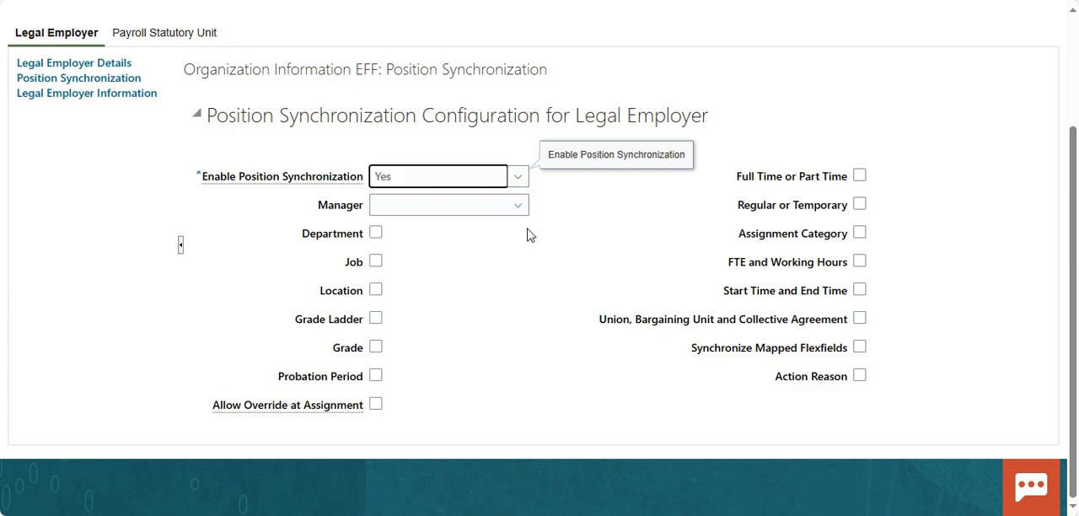
click(518, 207)
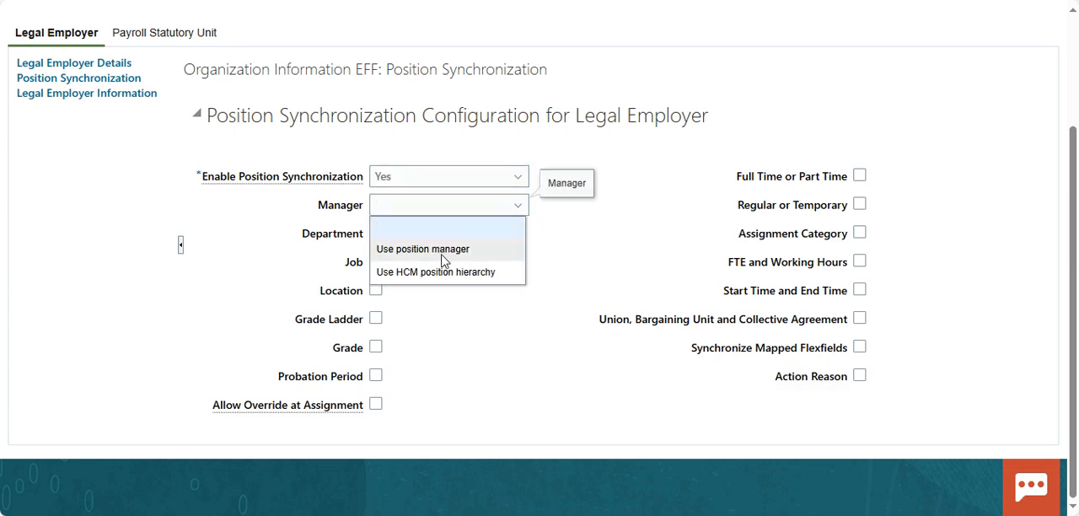
click(442, 253)
Step: Synchronize Department, Job, Location, Grade Ladder, Grade and Probation Period from position, and turn on Allow Override at Assignment
click(377, 233)
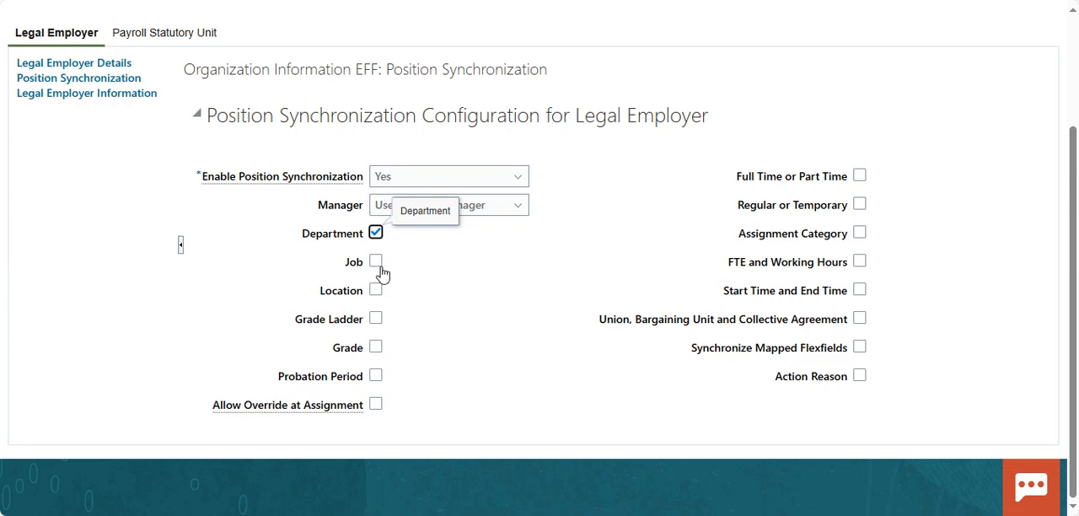
click(377, 264)
click(377, 292)
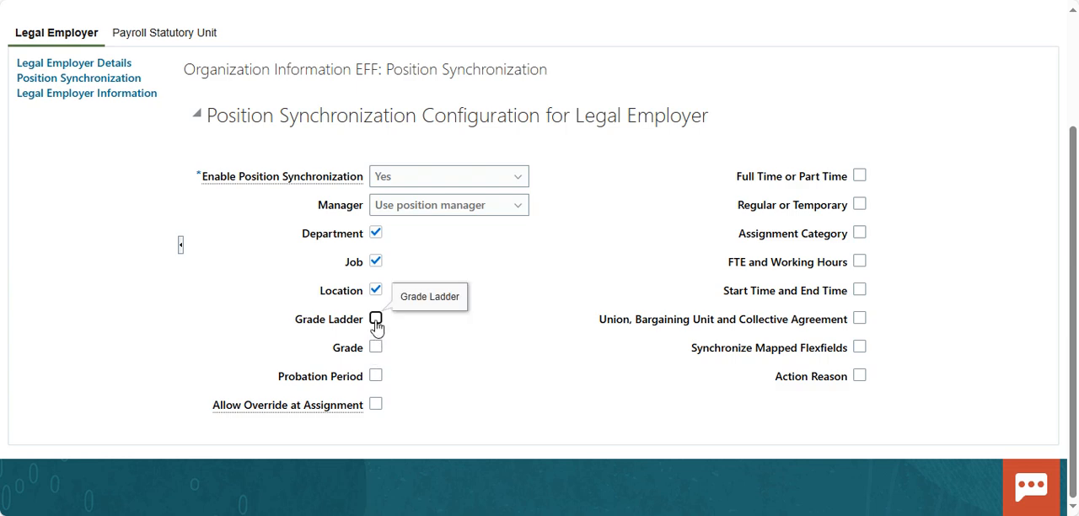
click(376, 320)
click(377, 348)
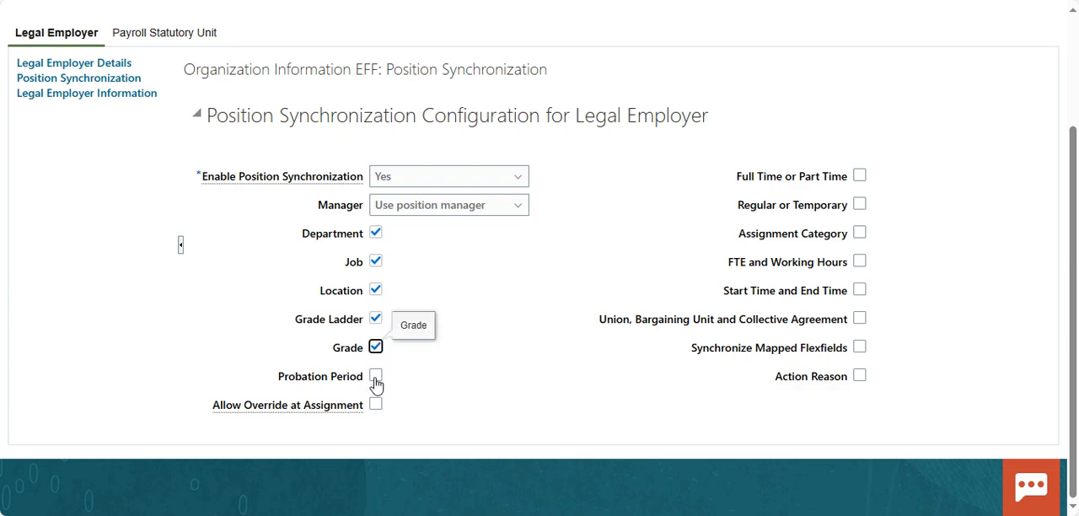
click(376, 379)
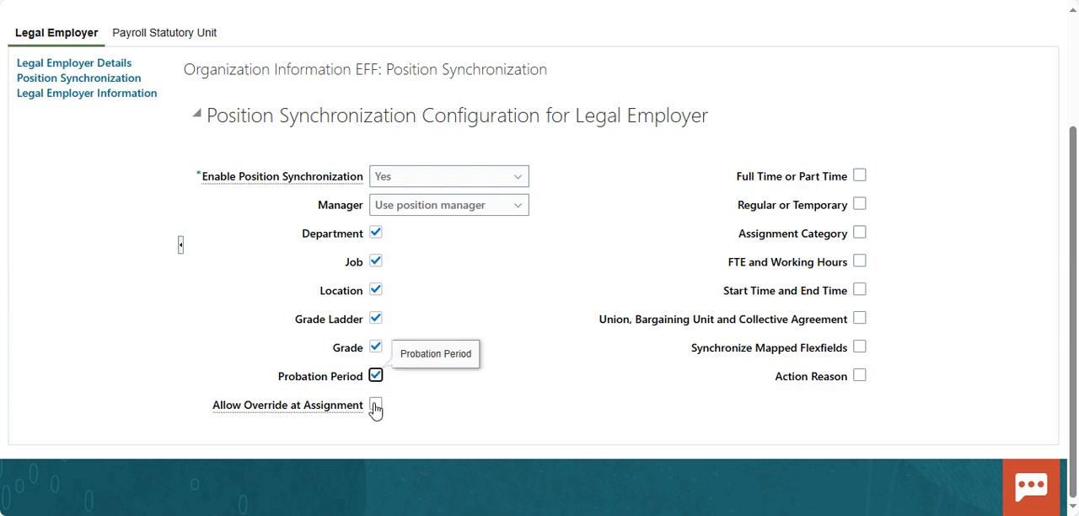
click(376, 407)
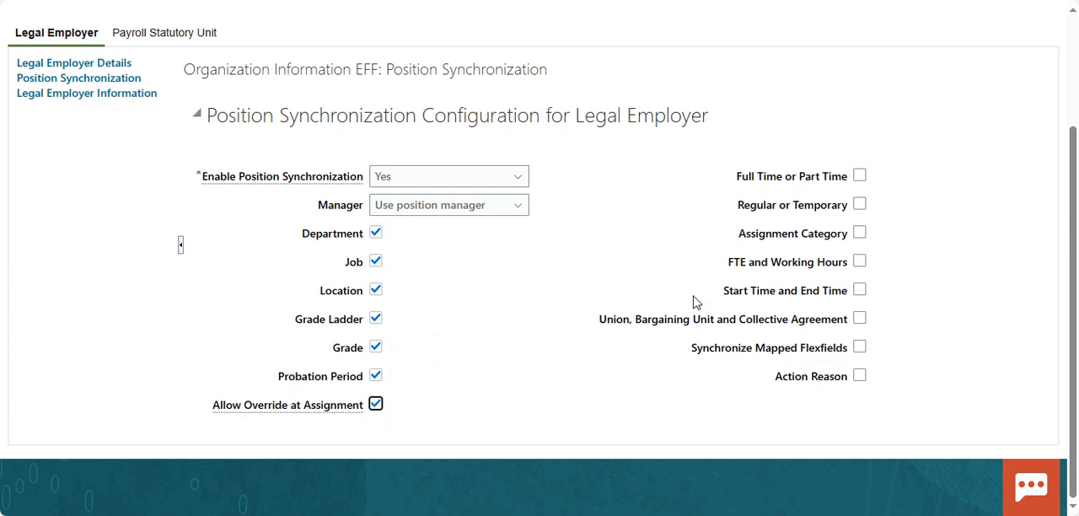
Step: Include employment time, regular or temporary status, assignment category, FTE and working hours, start and end time, union, mapped flexfields and action reason in the synchronization
click(860, 181)
click(861, 211)
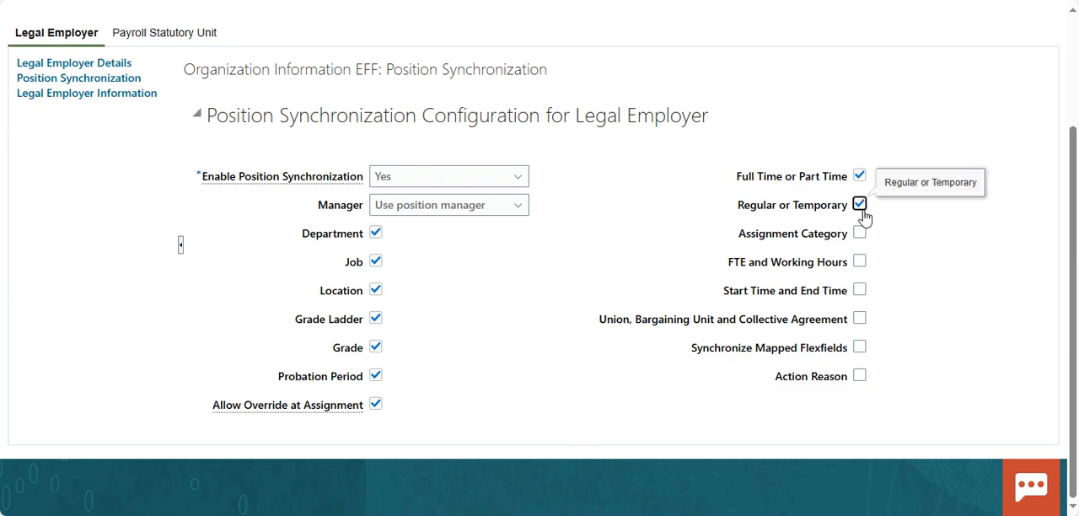
click(861, 235)
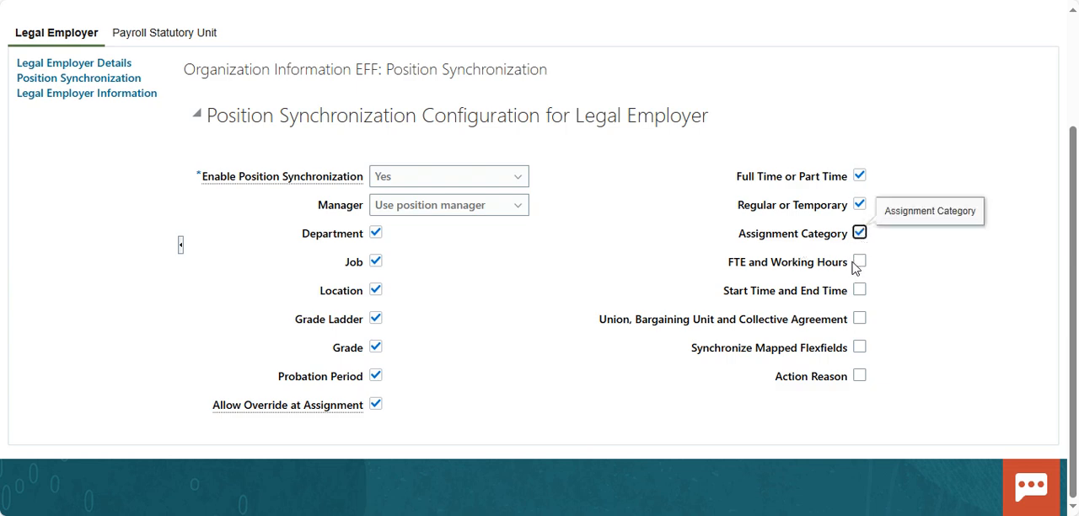
click(859, 264)
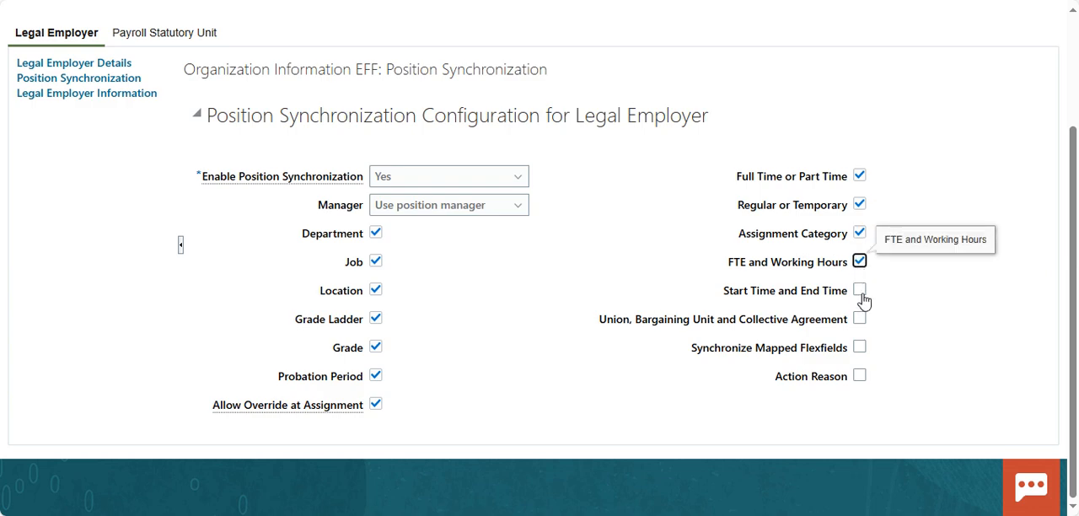
click(861, 295)
click(862, 322)
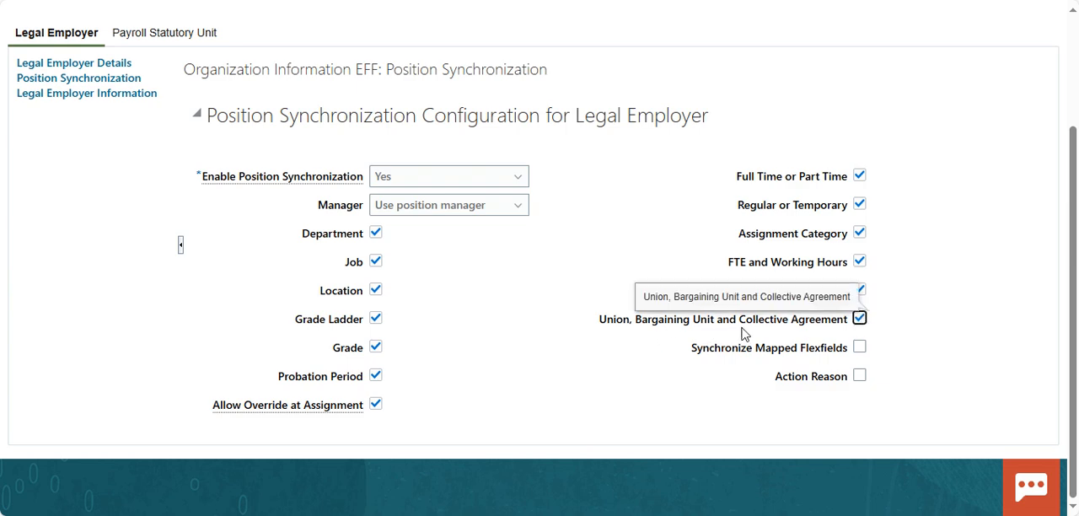
click(858, 350)
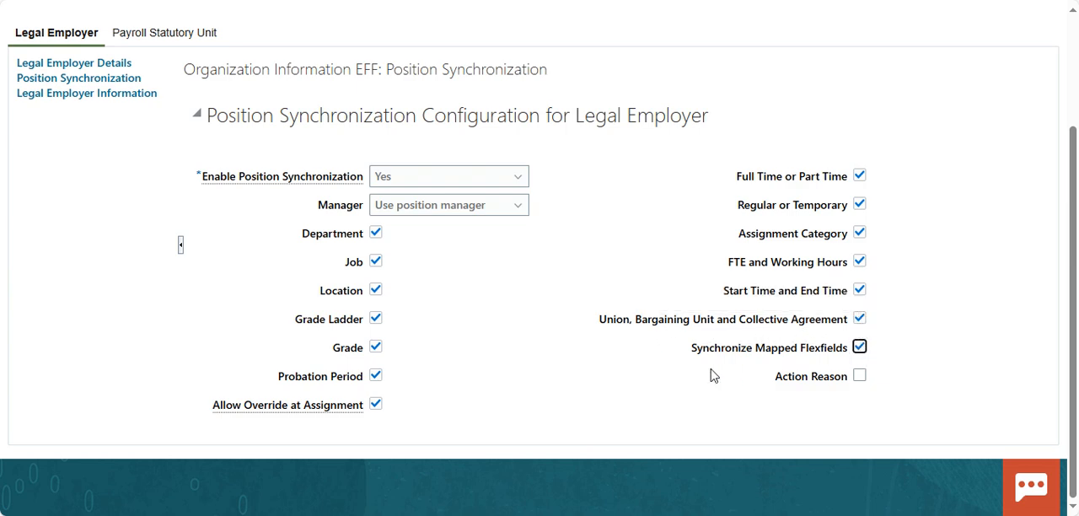
click(860, 376)
scroll(410, 316, up, 2)
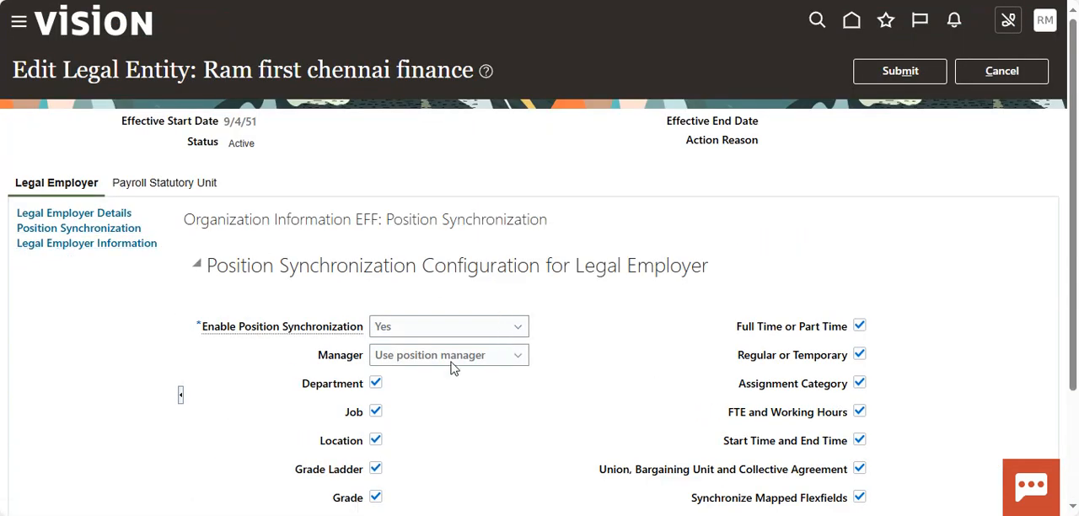
scroll(451, 366, down, 2)
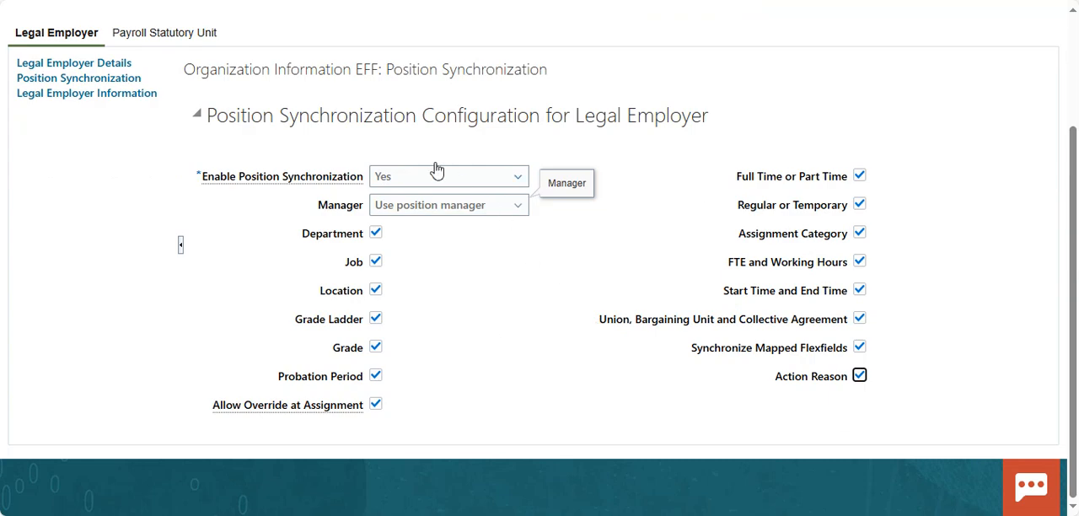
Step: In Legal Employer Information, fill in the registration and corporate identity numbers and add a 60-day notice period for 13 General managers
click(102, 95)
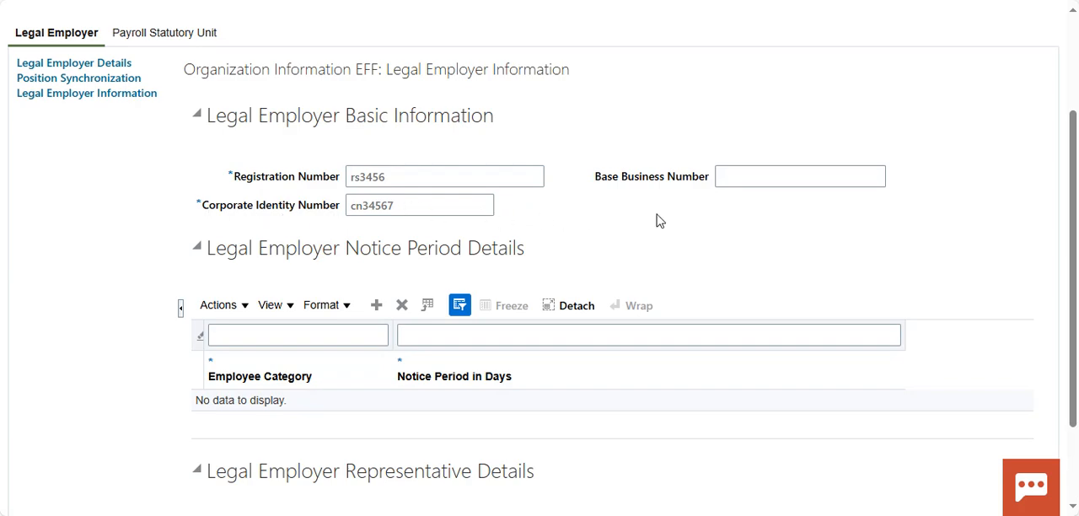
scroll(658, 275, down, 2)
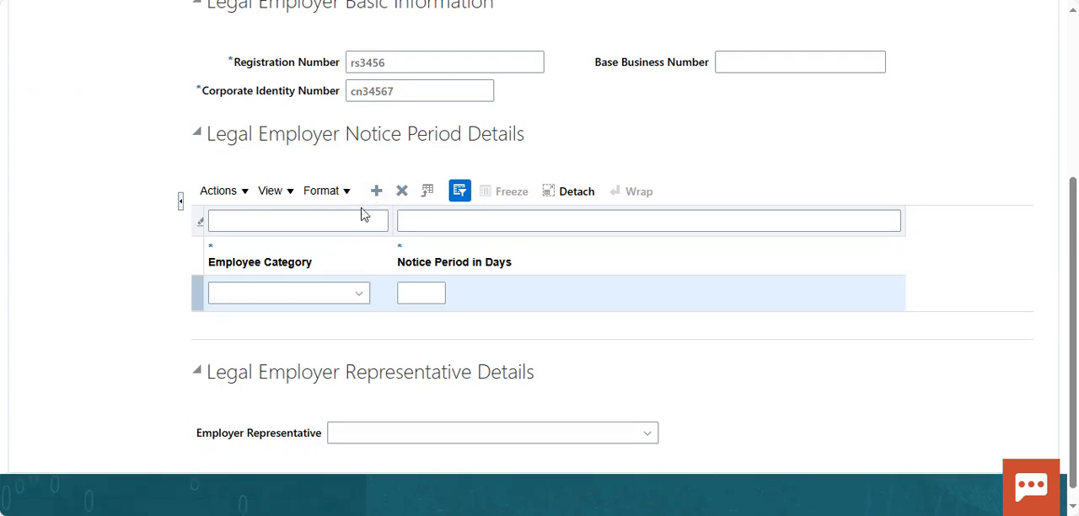
click(362, 293)
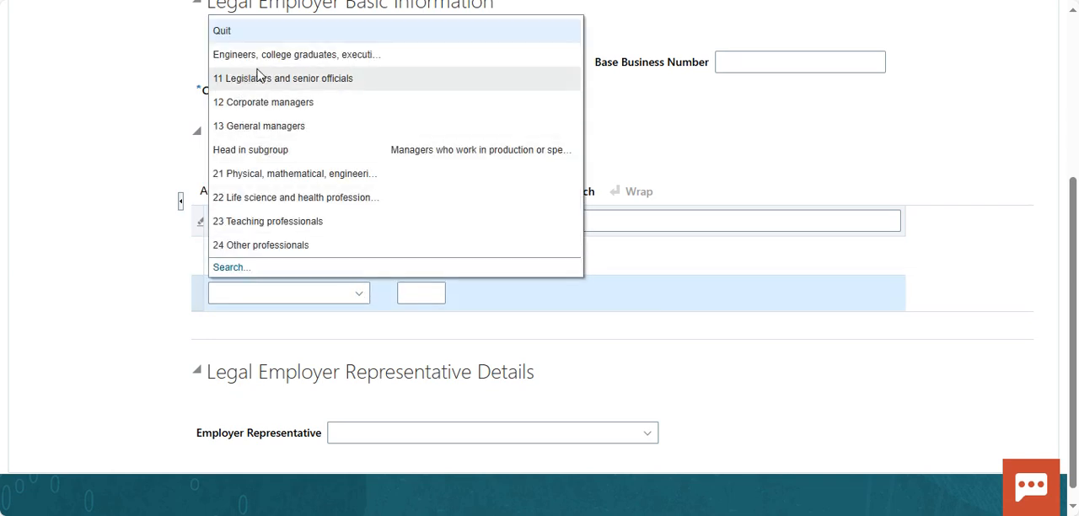
click(301, 123)
click(429, 292)
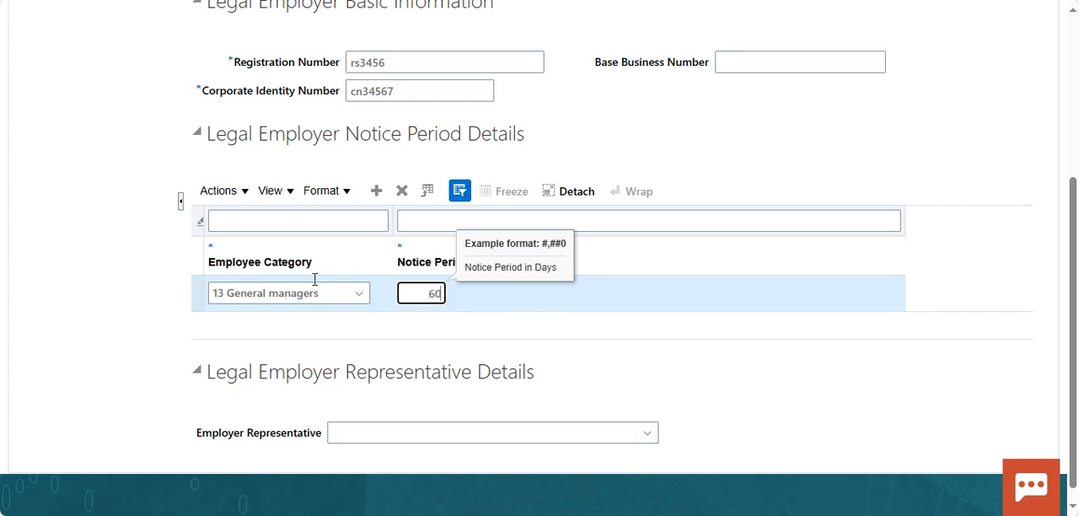
Step: Add a second notice period row of 60 days for the employee category 11 Legislators and senior officials
click(376, 191)
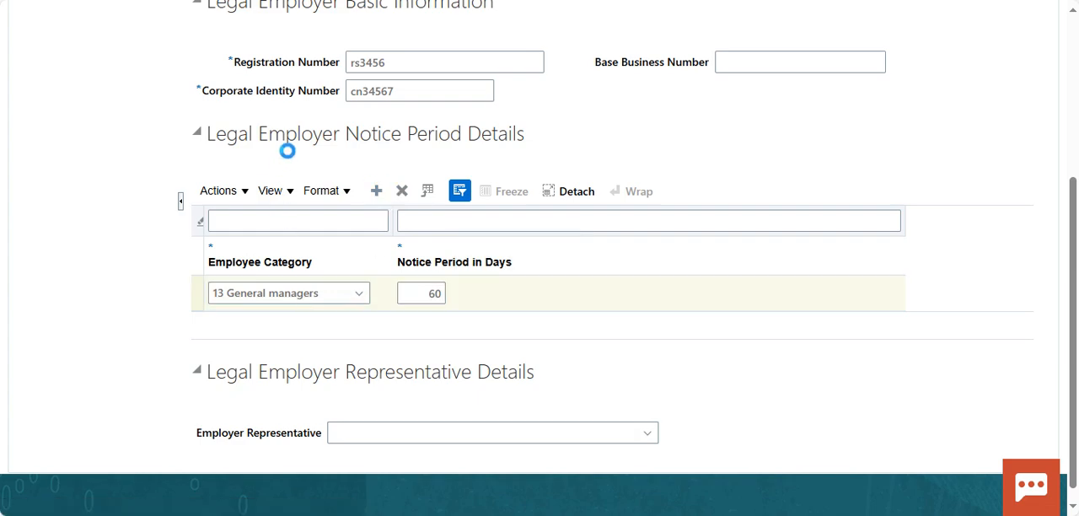
click(360, 292)
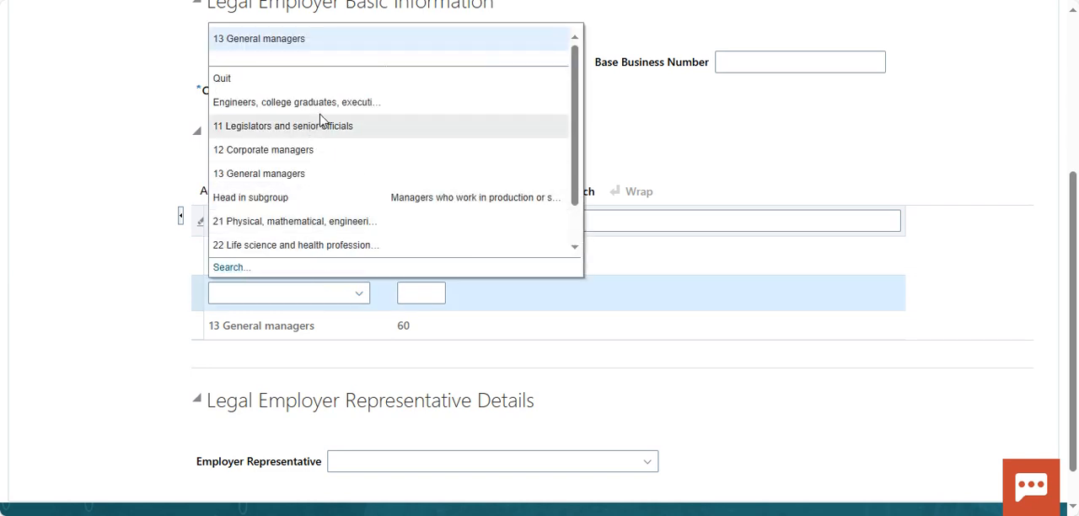
click(376, 134)
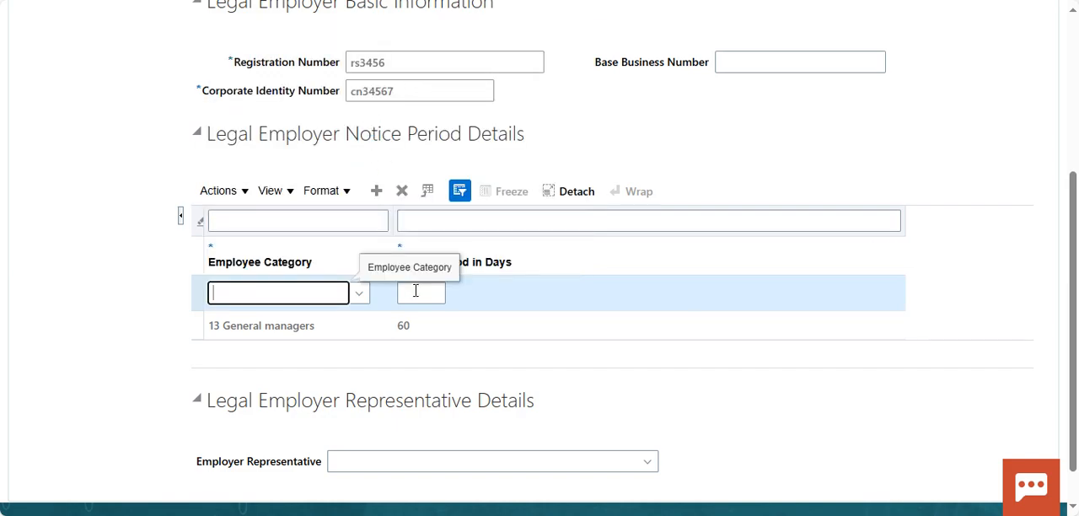
click(440, 297)
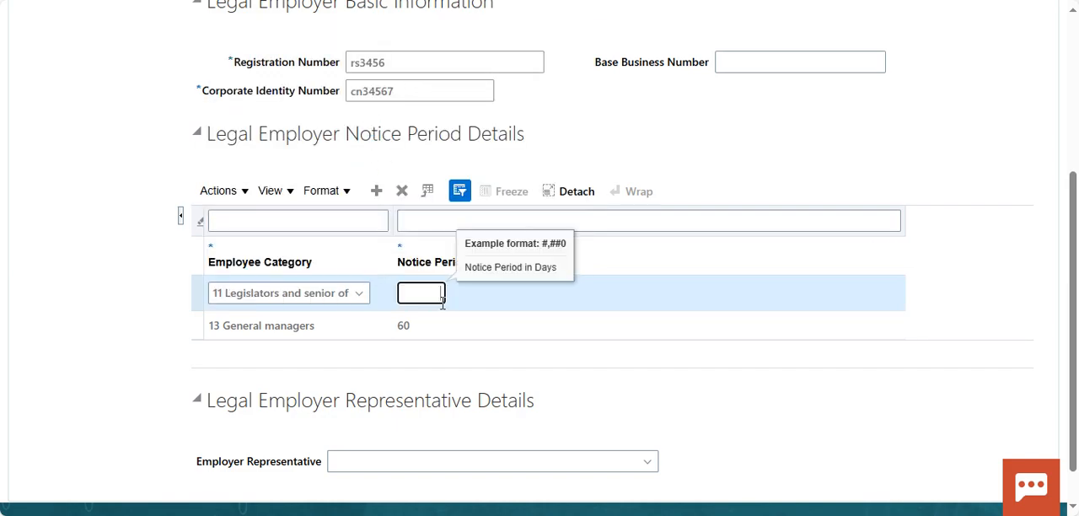
click(481, 352)
click(244, 401)
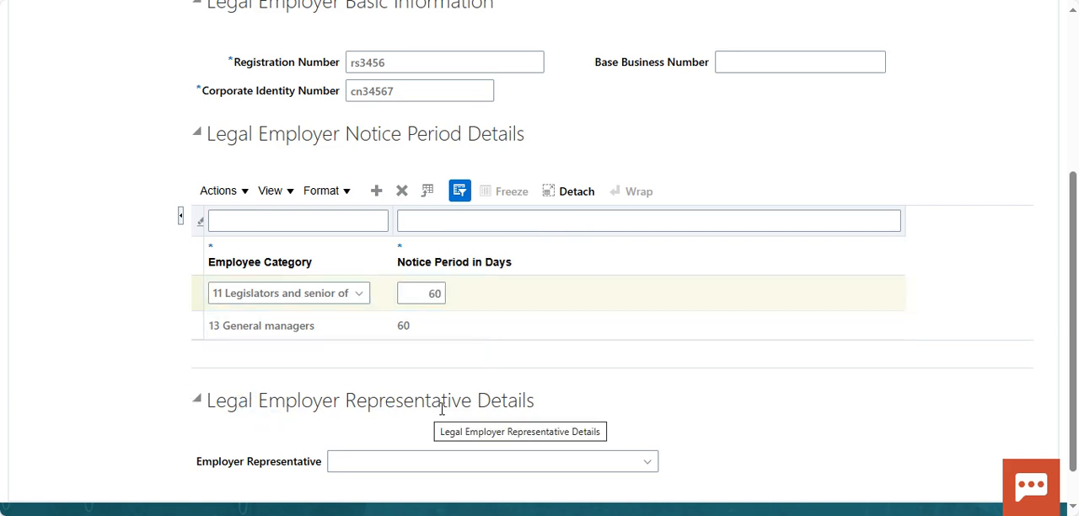
Step: Choose an existing employee as the employer representative in the Legal Employer Representative Details
click(646, 462)
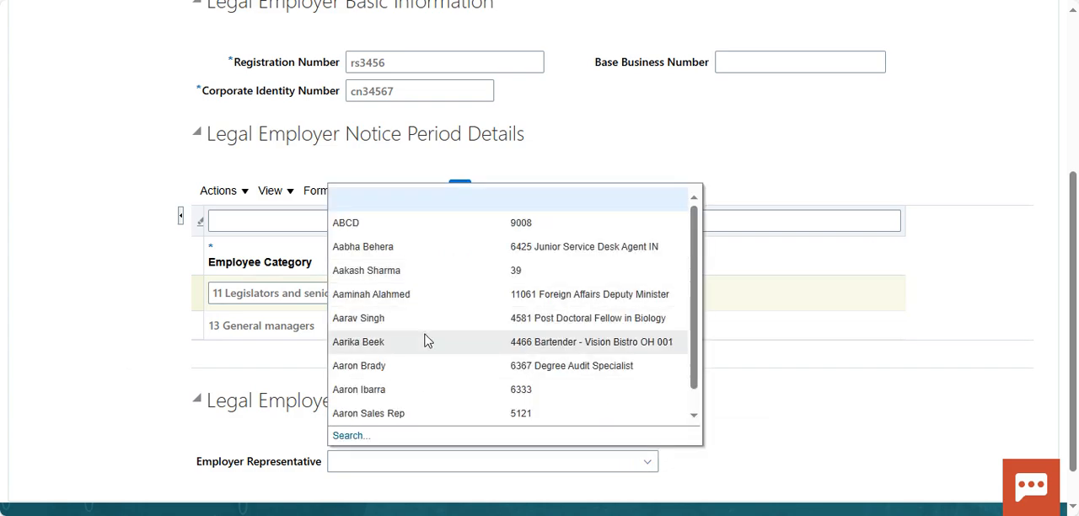
click(426, 340)
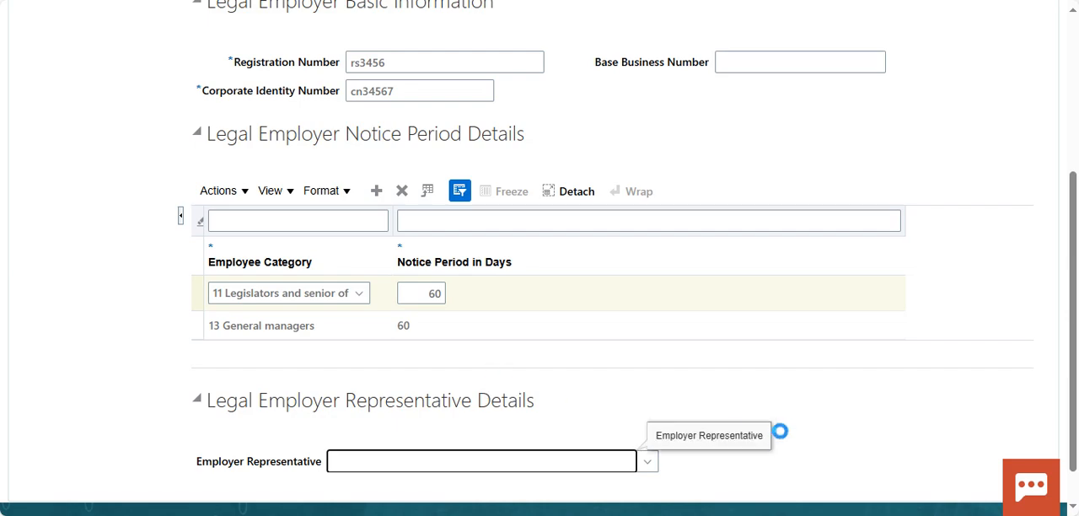
Step: For the payroll statutory unit, associate the IN Legislative Data Group and set the fiscal year start to 4/1/25
scroll(717, 409, up, 5)
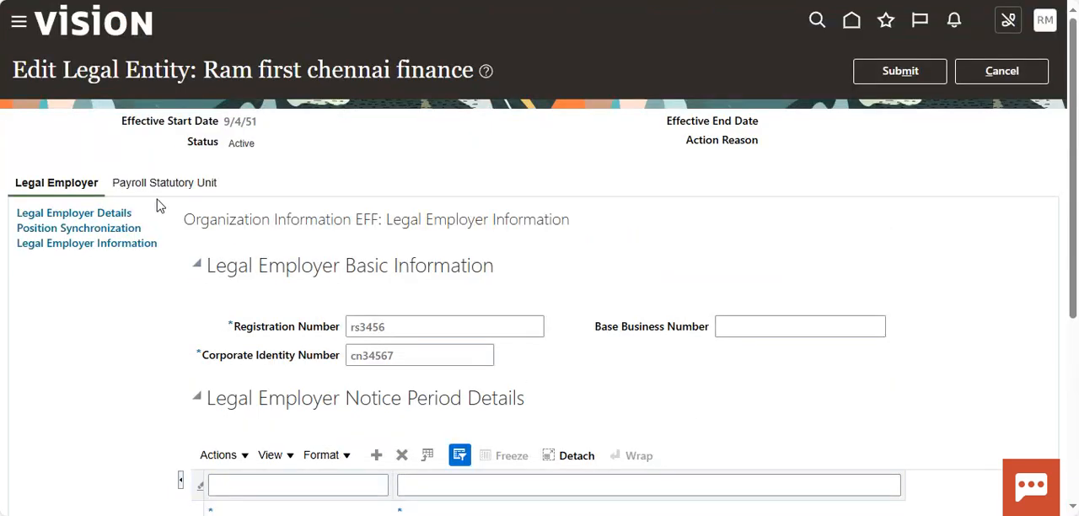
click(213, 183)
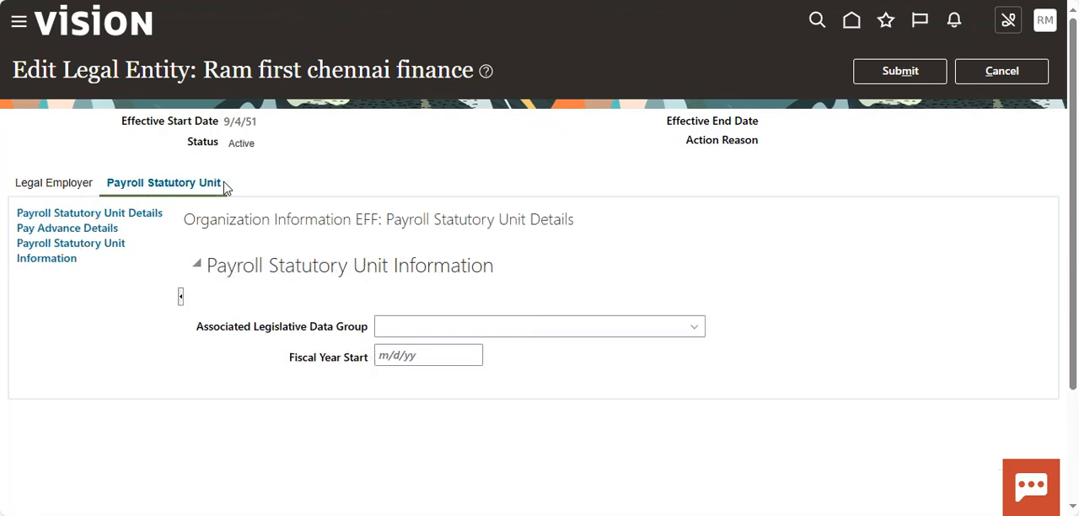
click(695, 328)
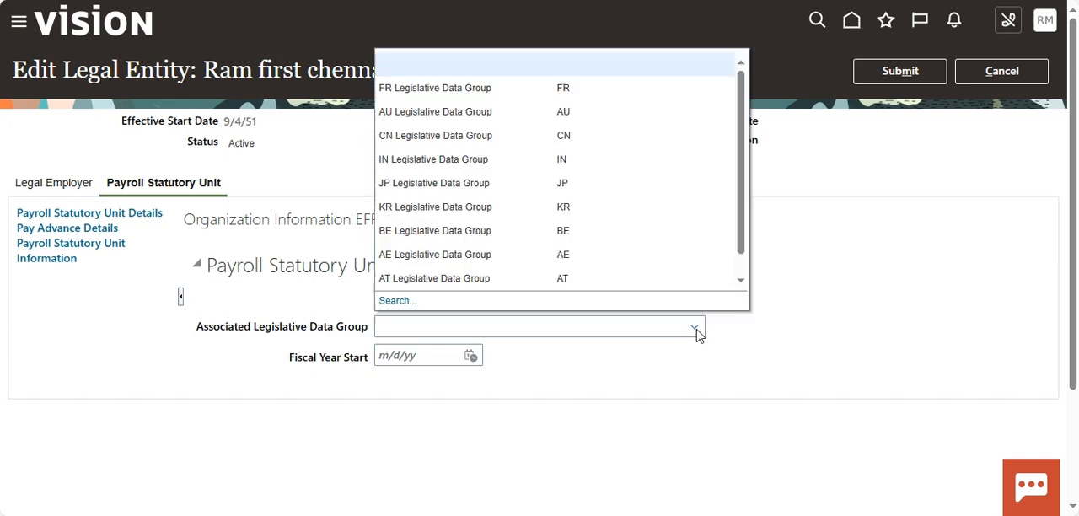
click(559, 159)
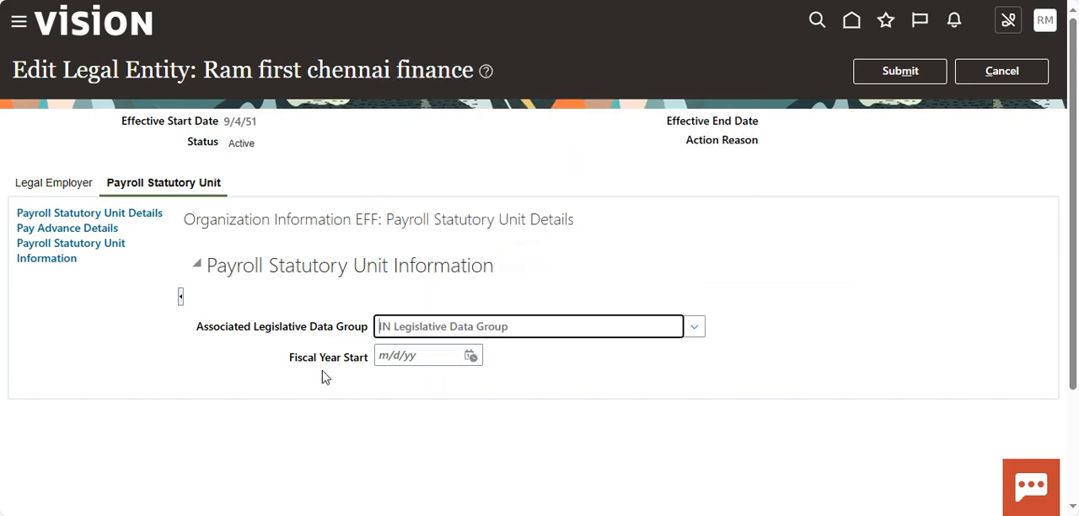
click(471, 357)
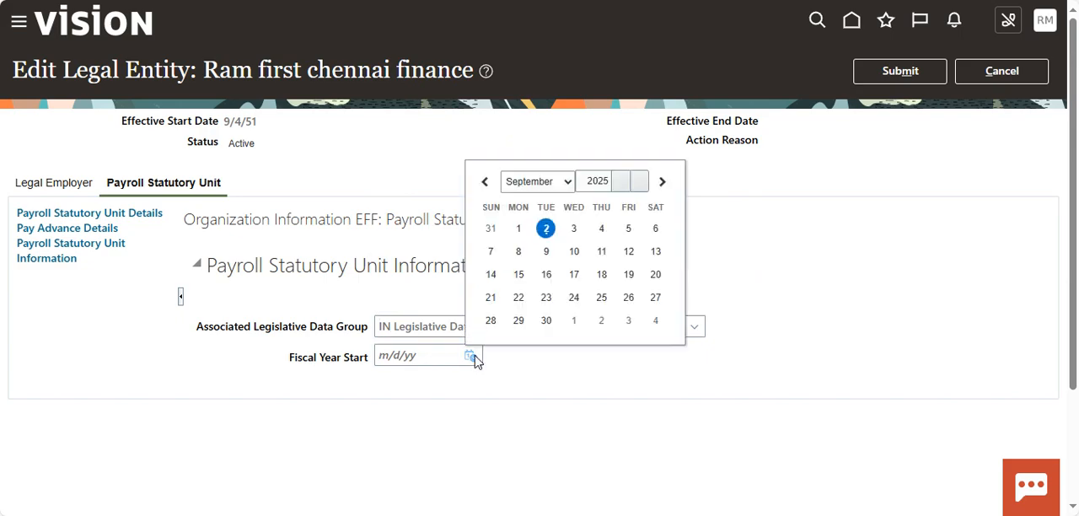
click(570, 184)
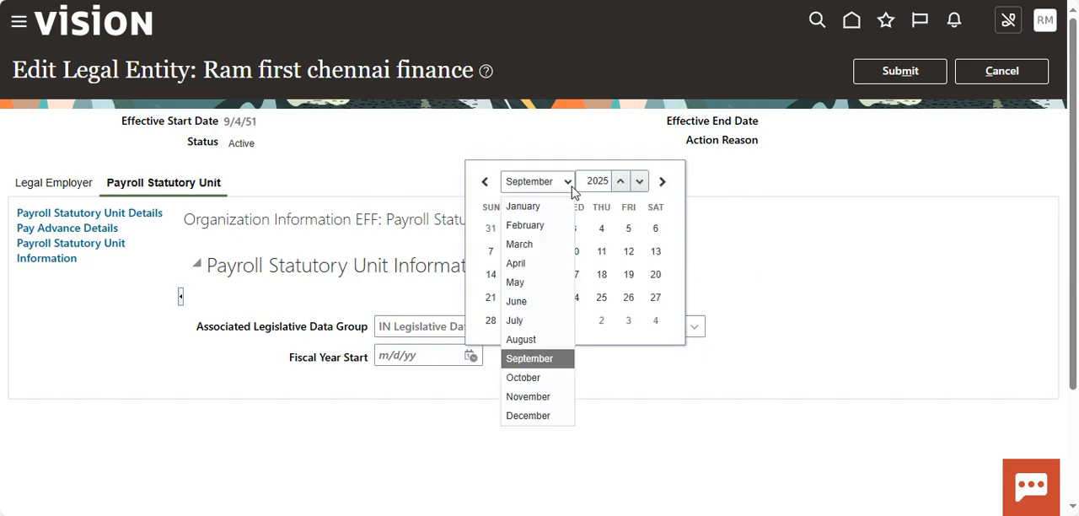
click(542, 272)
click(547, 228)
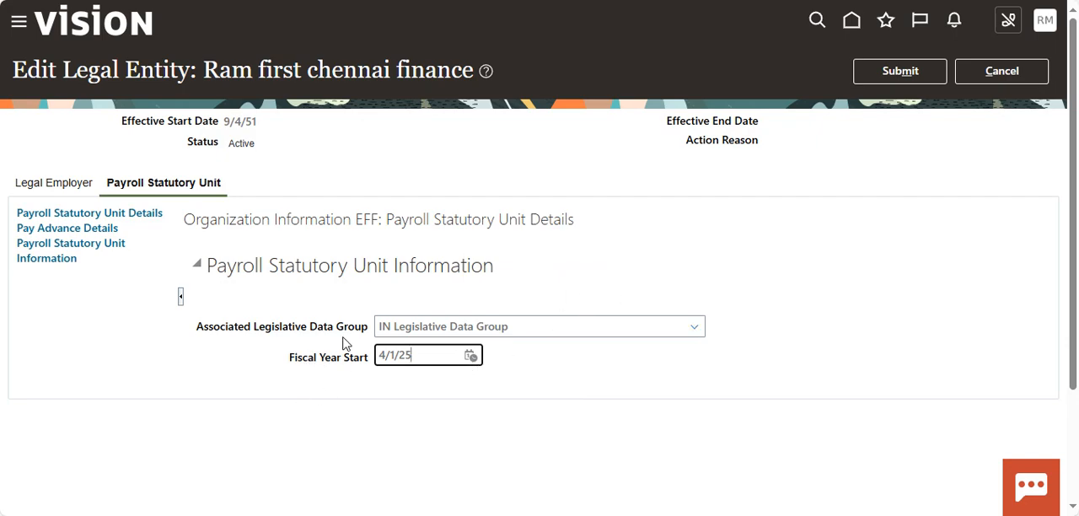
Step: Submit the HCM information changes for the legal entity and return to the Legal Structures setup tasks
click(916, 75)
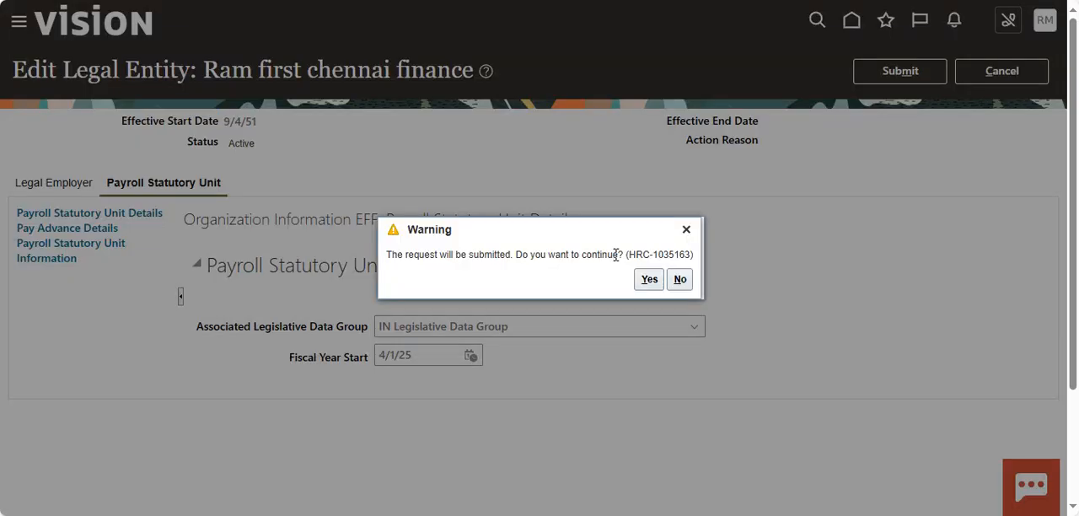
click(647, 282)
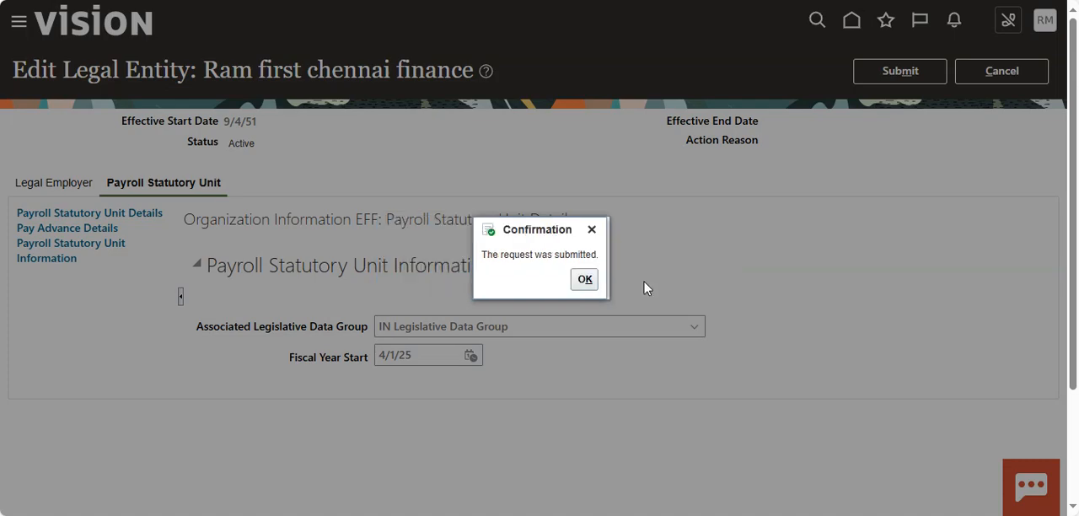
click(585, 281)
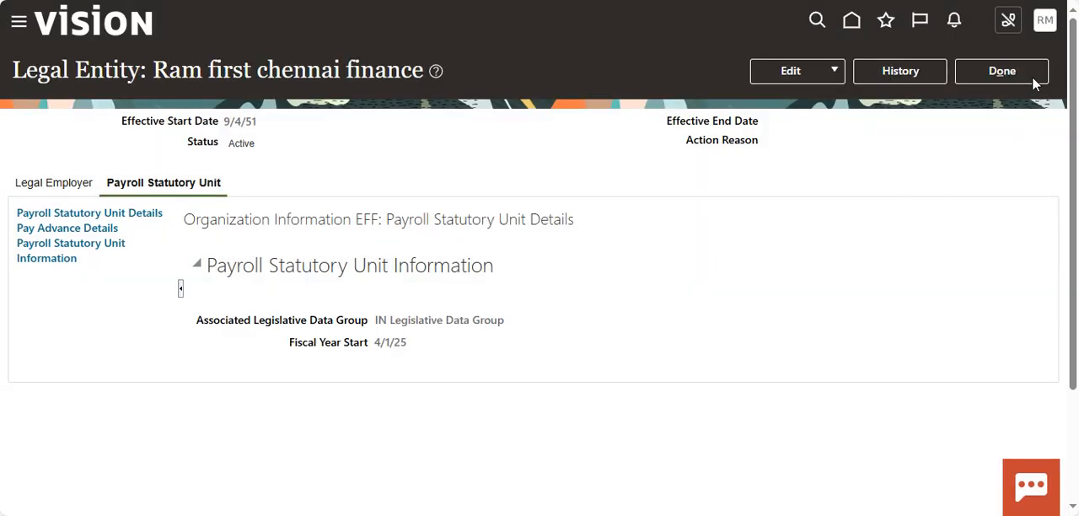
click(1003, 73)
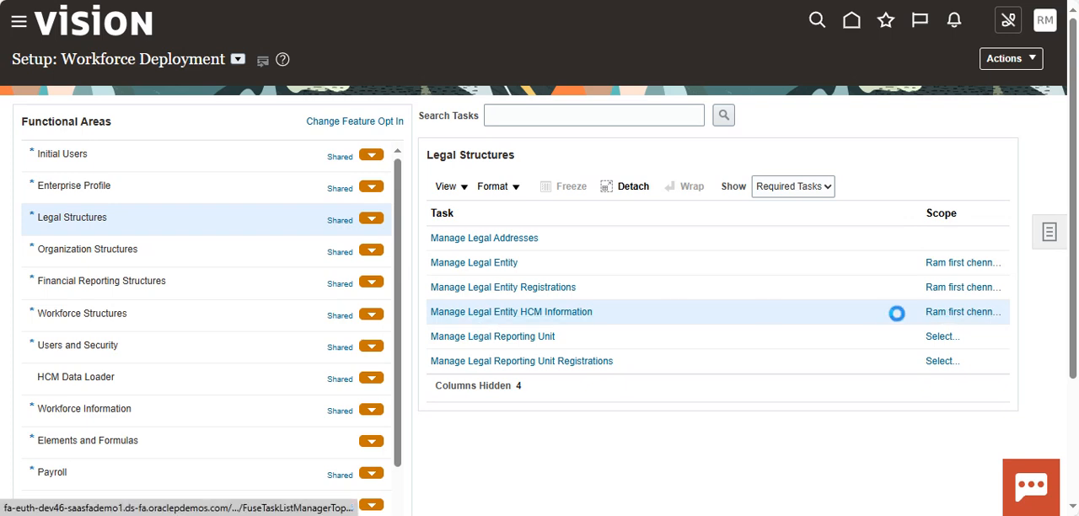
Step: Reopen Manage Legal Entity HCM Information, review the saved legal employer and payroll statutory unit details and the available edit options, and close the record
click(953, 315)
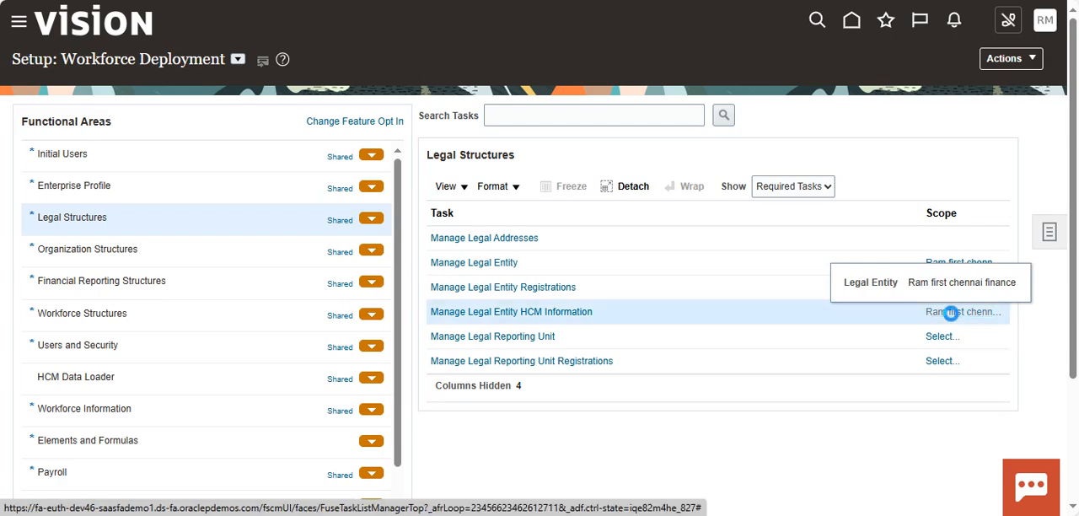
click(624, 322)
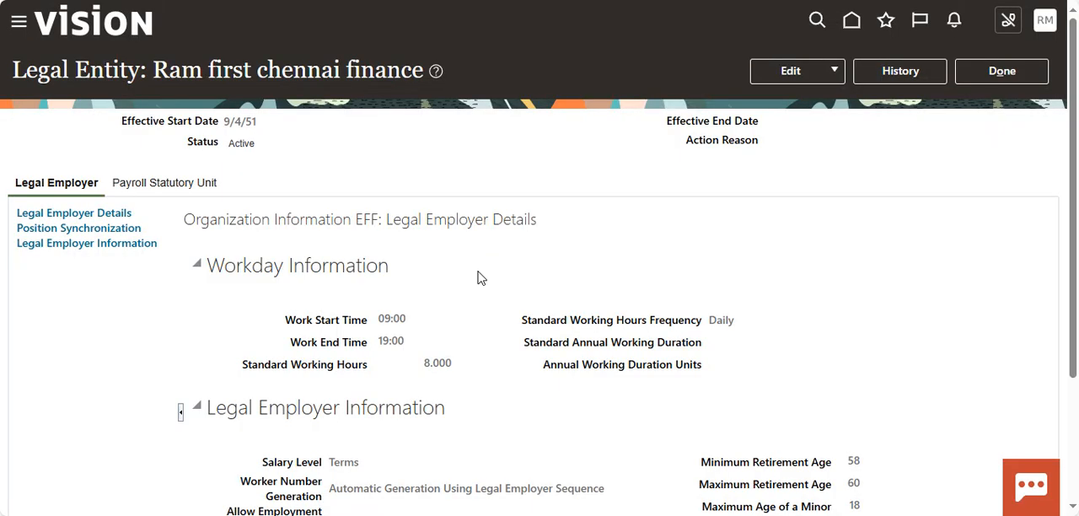
scroll(456, 379, down, 3)
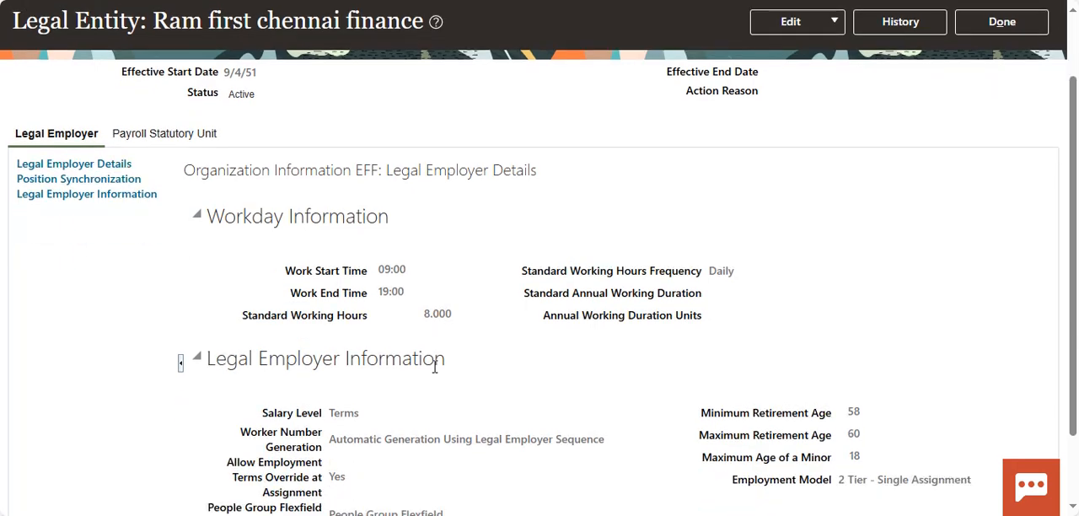
scroll(520, 398, up, 3)
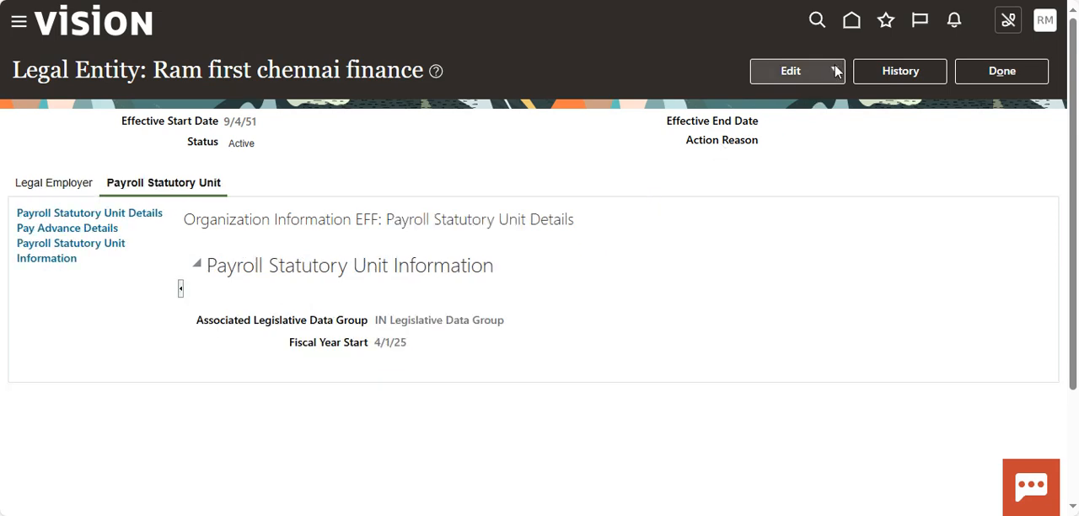
click(791, 70)
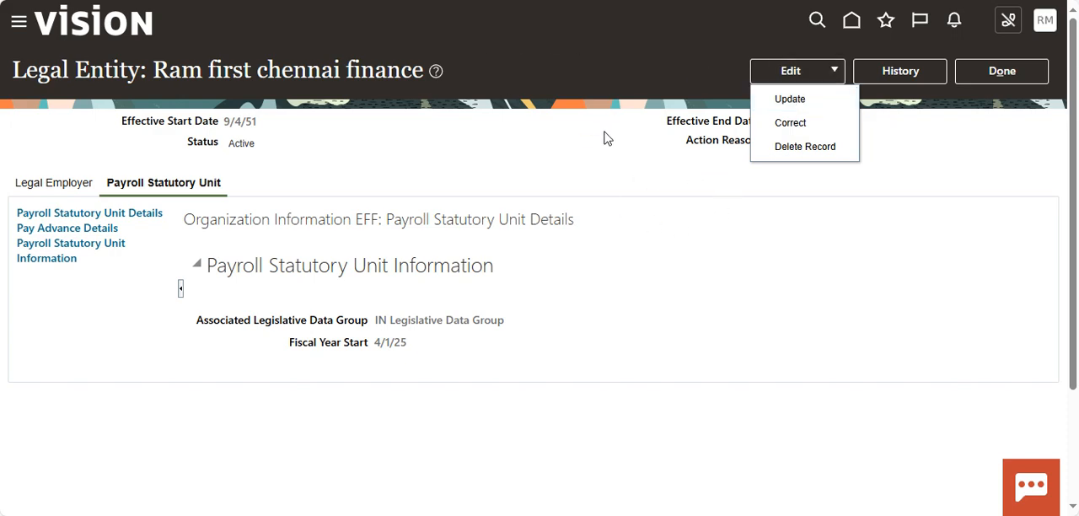
click(742, 262)
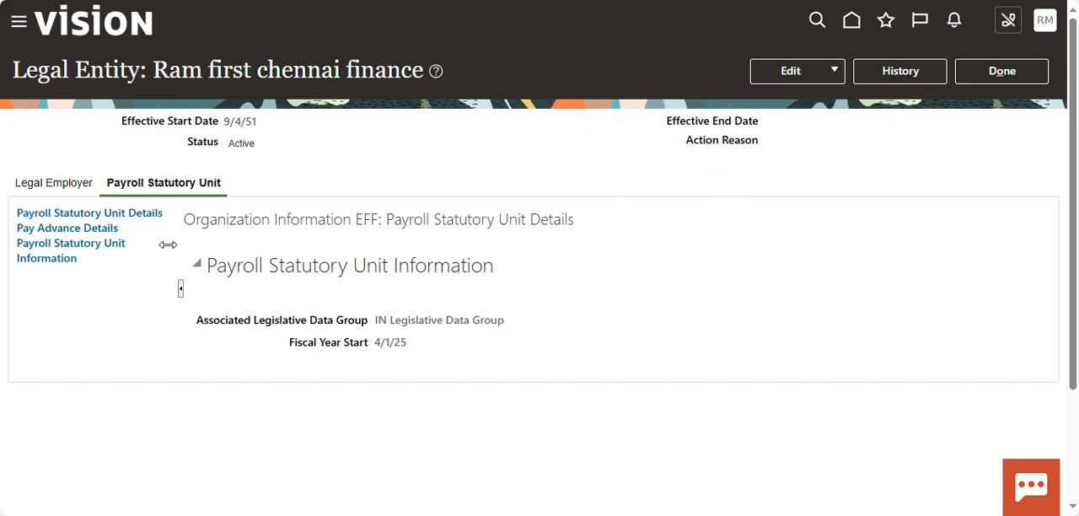
click(1000, 74)
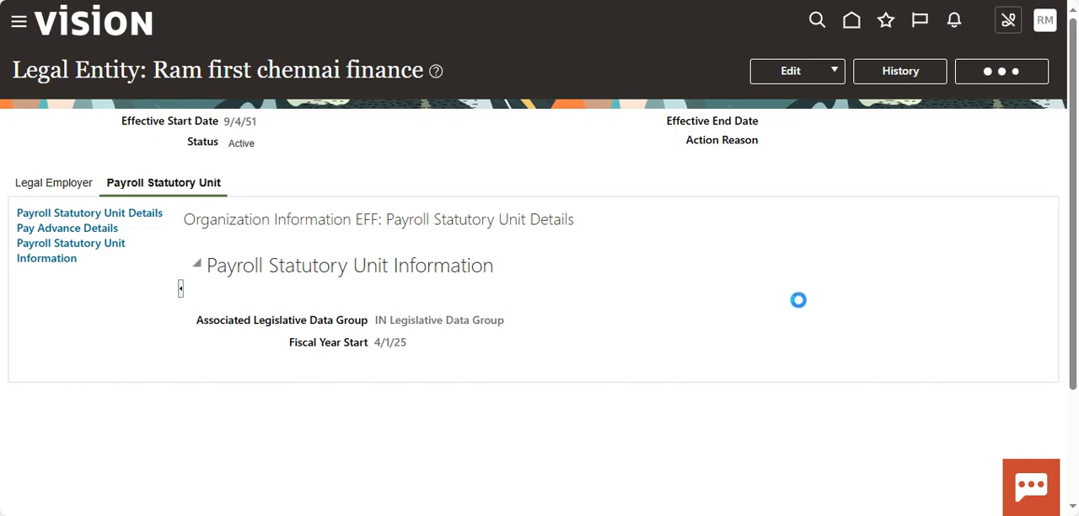